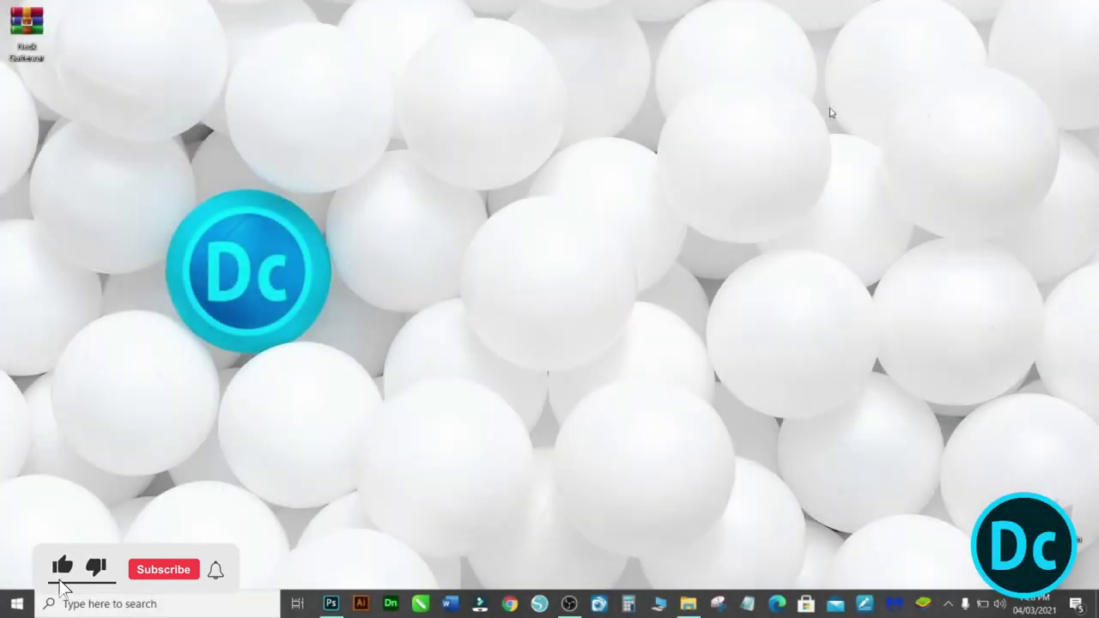
Step: Move the Neck Gaiter RAR archive icon from the top-left corner to mid-desktop
{"action": "mouse_move", "coordinate": [36, 28]}
{"action": "left_mouse_down"}
{"action": "mouse_move", "coordinate": [559, 275]}
{"action": "mouse_move", "coordinate": [552, 267]}
{"action": "left_mouse_up"}
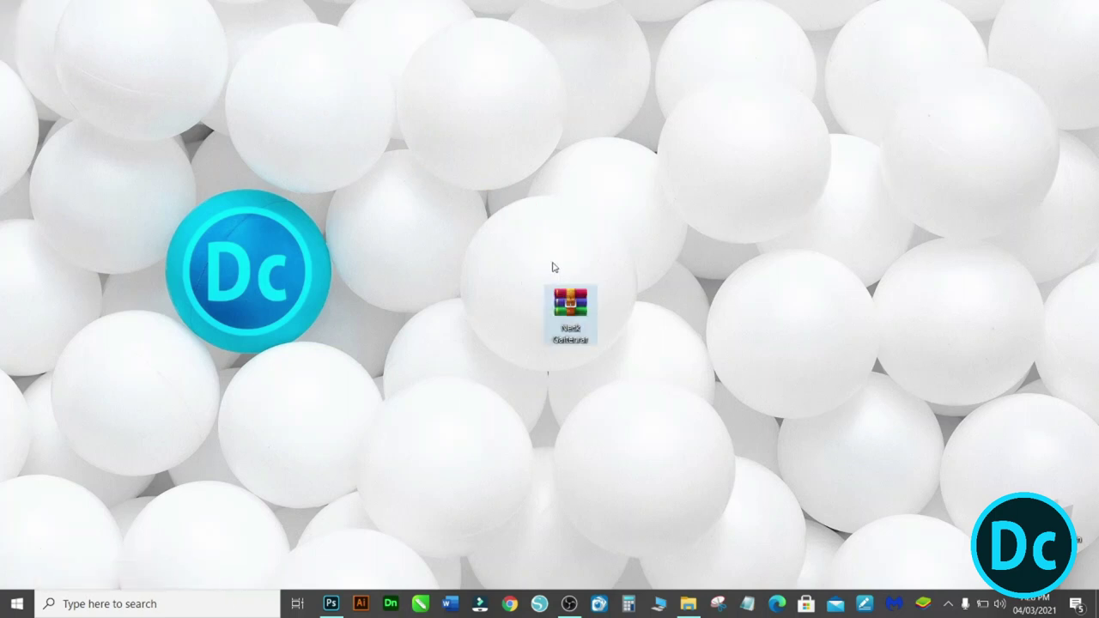
Step: Refresh the desktop and extract the Neck Gaiter archive with WinRAR's default settings
{"action": "right_click", "coordinate": [614, 251]}
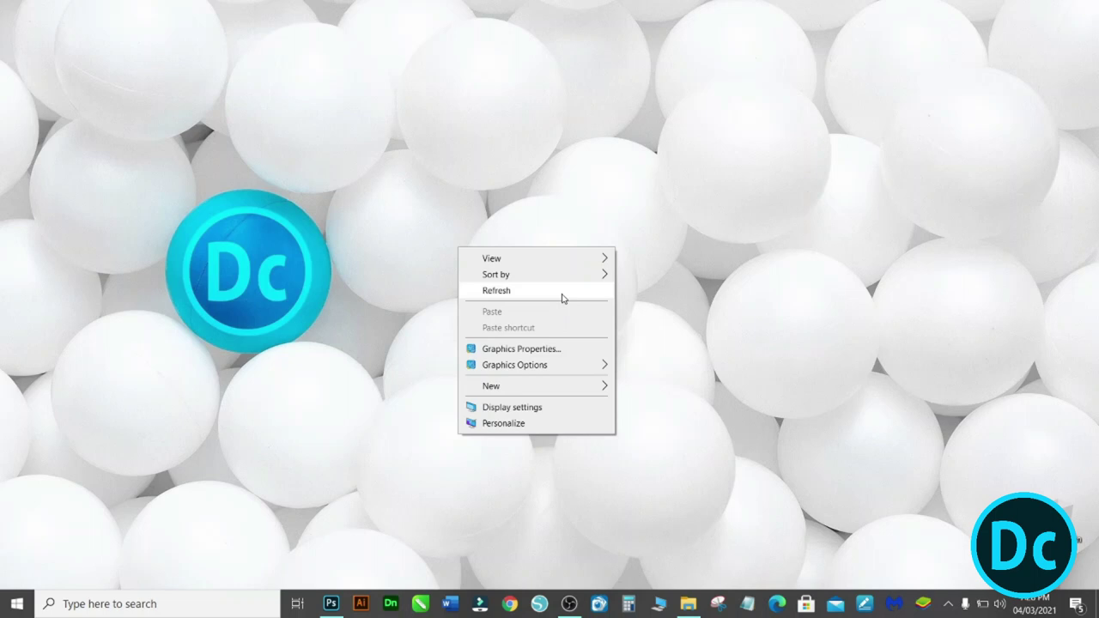
{"action": "left_click", "coordinate": [559, 293]}
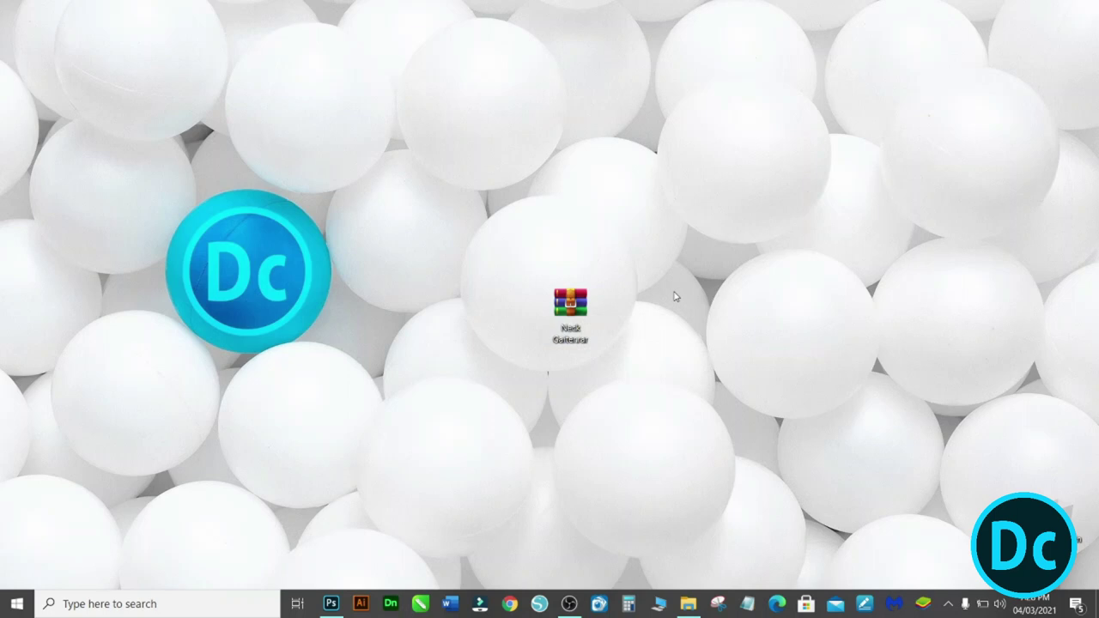
{"action": "right_click", "coordinate": [571, 303]}
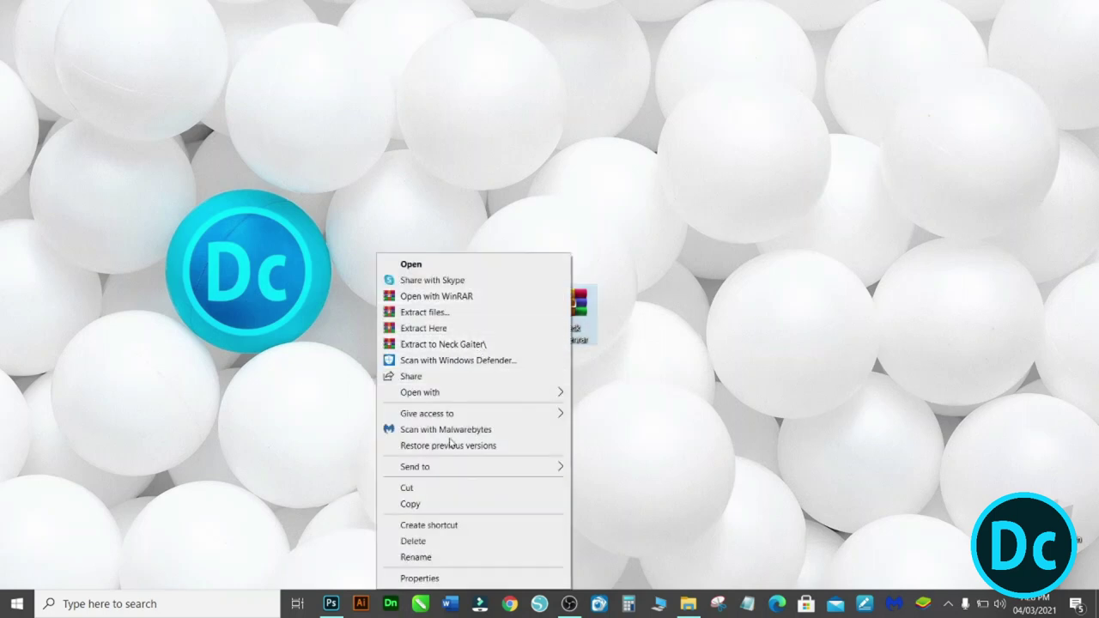
{"action": "left_click", "coordinate": [452, 312]}
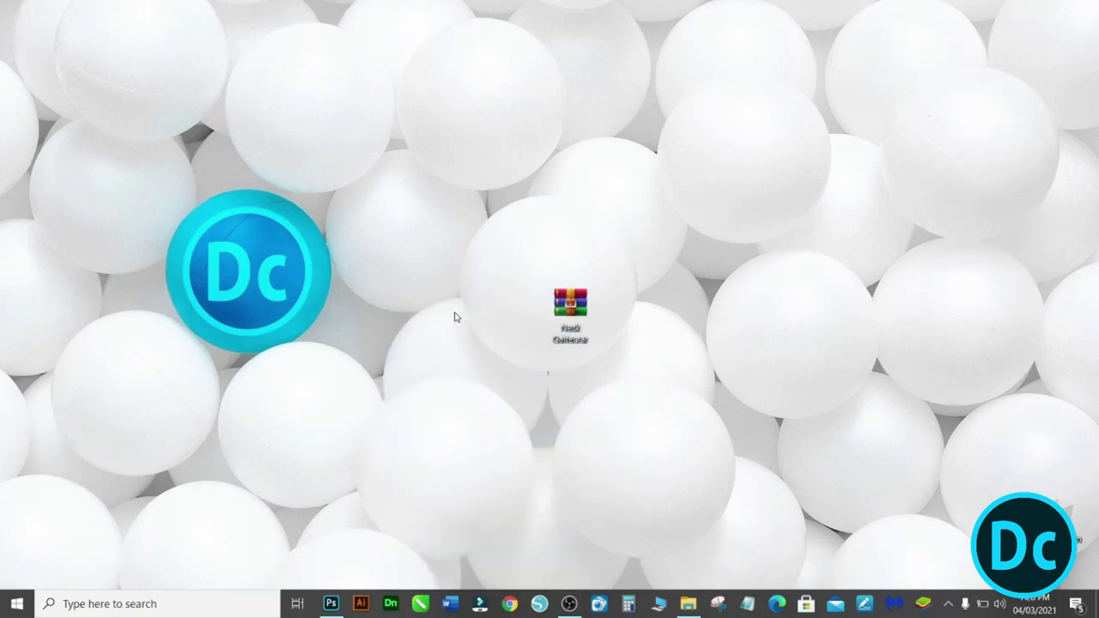
{"action": "left_click", "coordinate": [580, 447]}
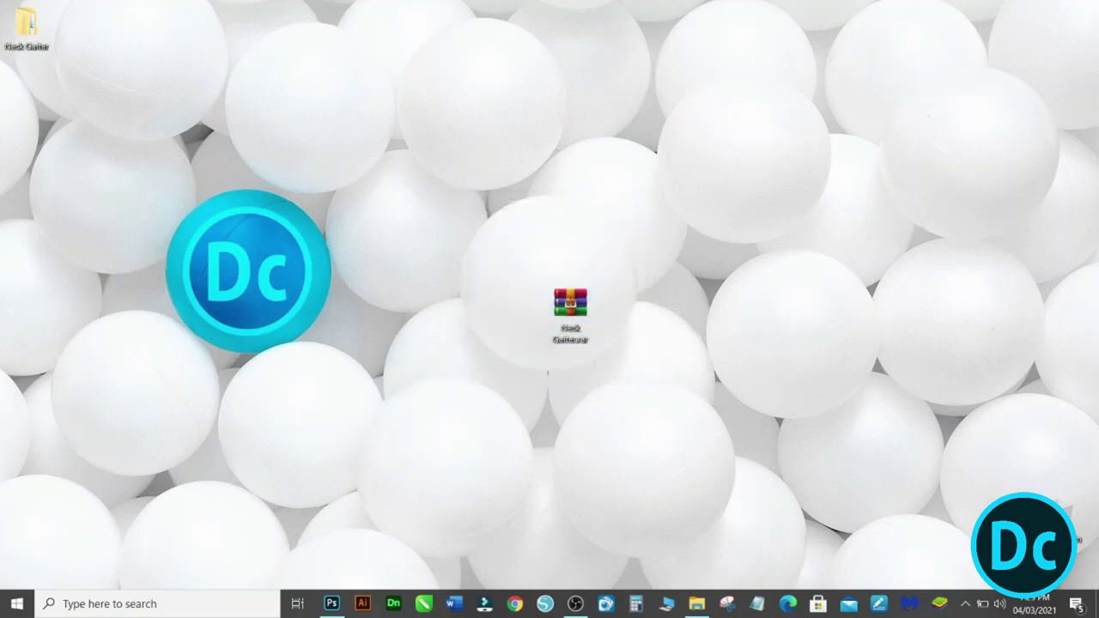
Step: Move the extracted Neck Gaiter folder to mid-desktop and open its inner Neck Gaiter folder
{"action": "left_click_drag", "start_coordinate": [19, 24], "coordinate": [543, 274]}
{"action": "right_click", "coordinate": [573, 308]}
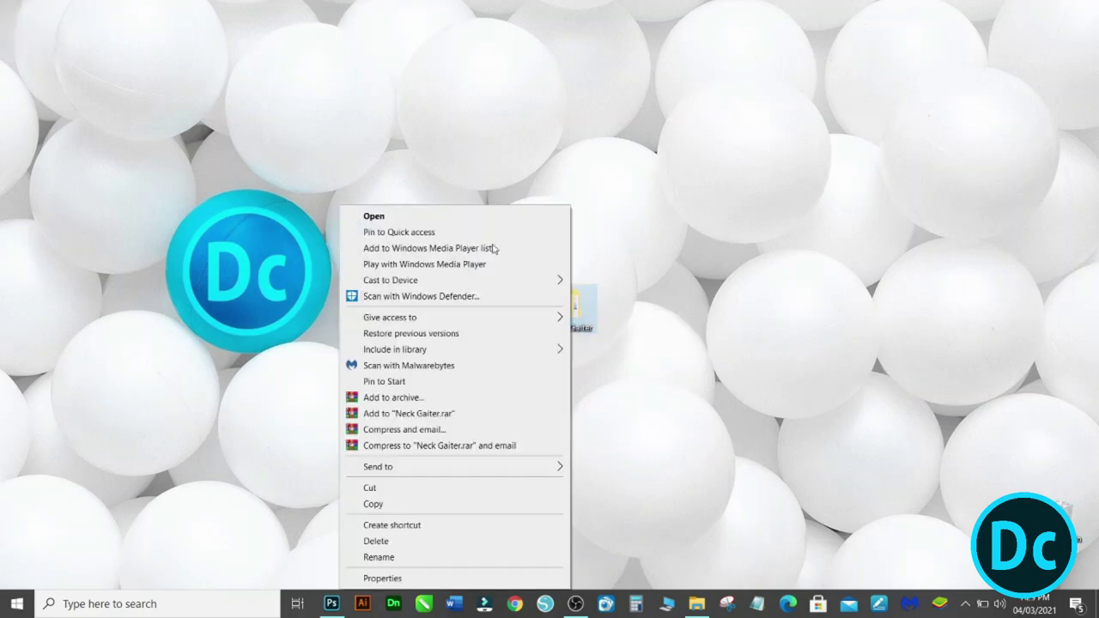
{"action": "left_click", "coordinate": [456, 218]}
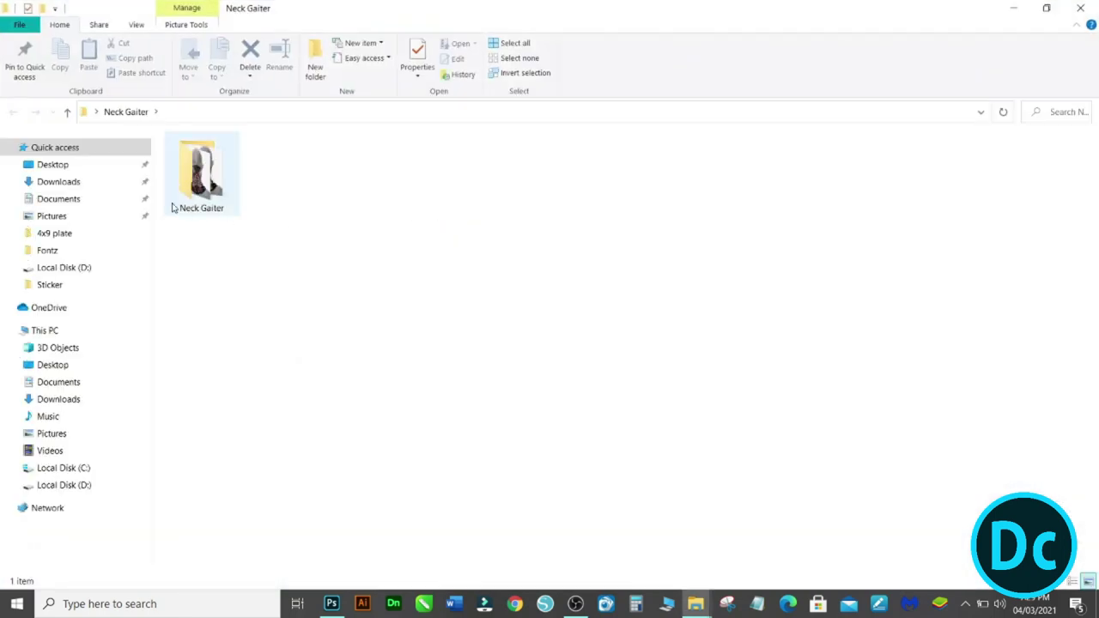
{"action": "double_click", "coordinate": [171, 169]}
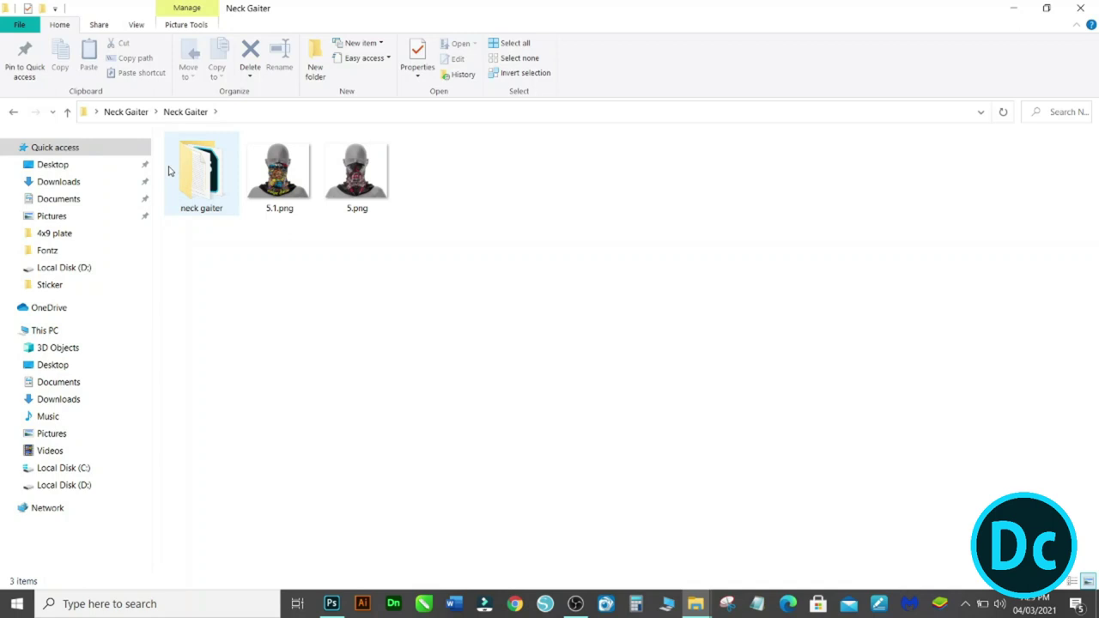
Step: Preview the 5.1.png mockup in Photos, then close the viewer
{"action": "double_click", "coordinate": [281, 174]}
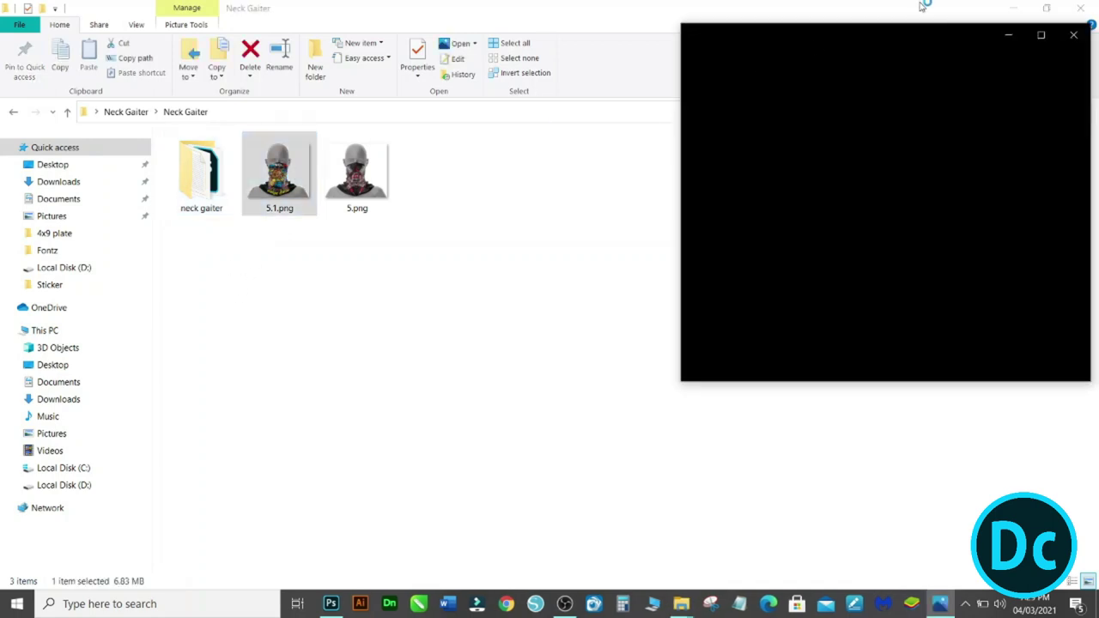
{"action": "left_click_drag", "start_coordinate": [895, 44], "coordinate": [709, 107]}
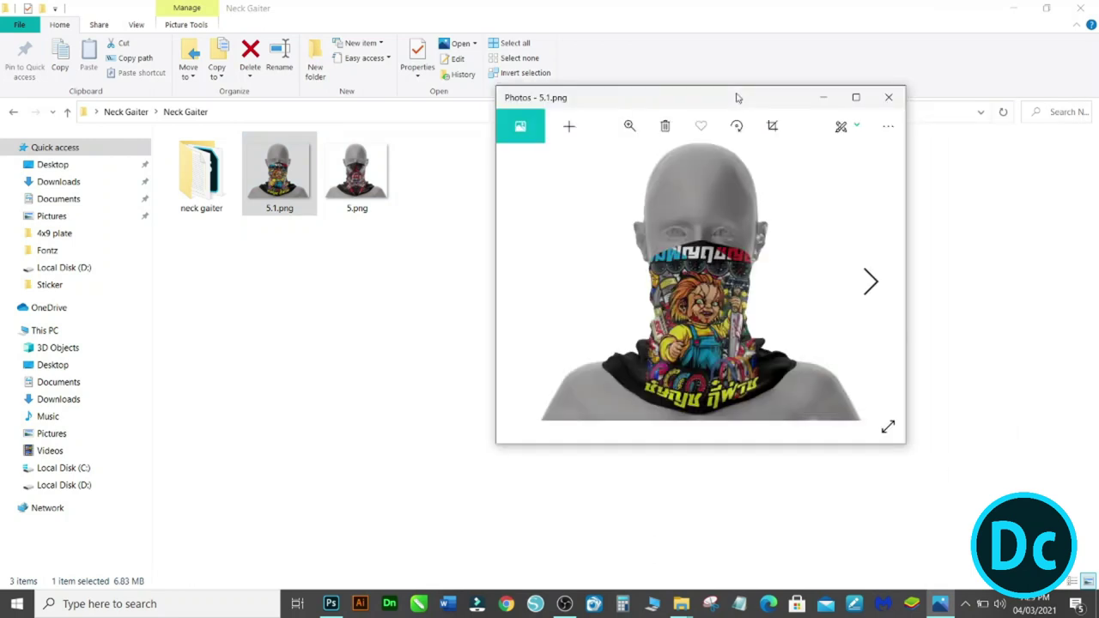
{"action": "left_click", "coordinate": [888, 97]}
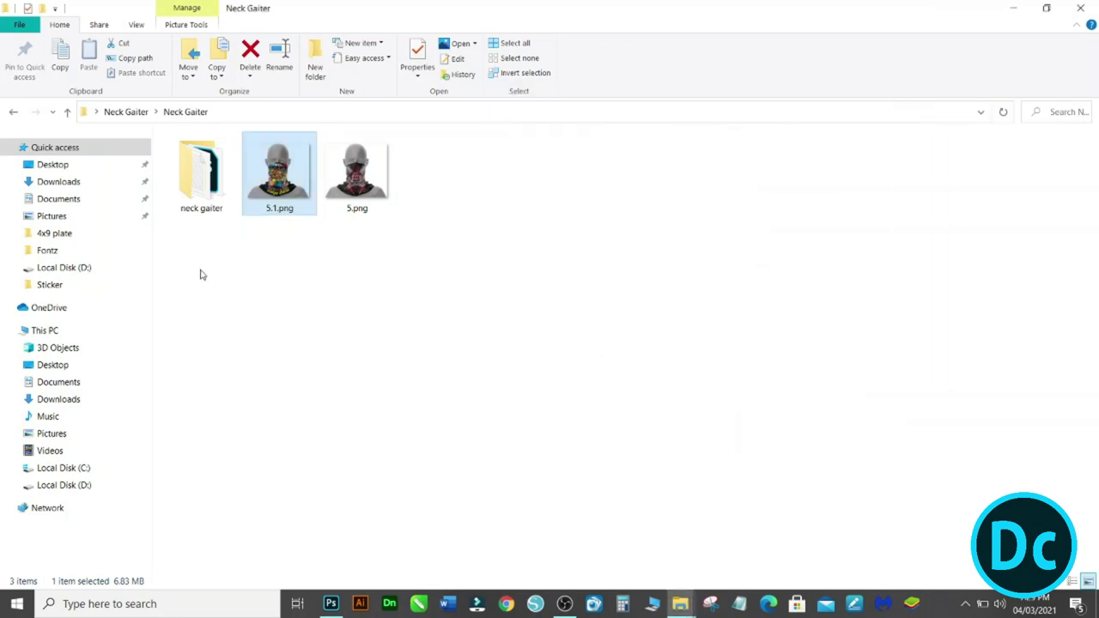
Step: In the neck gaiter folder, select 1.psd through 5.psd and open them in Photoshop
{"action": "double_click", "coordinate": [207, 176]}
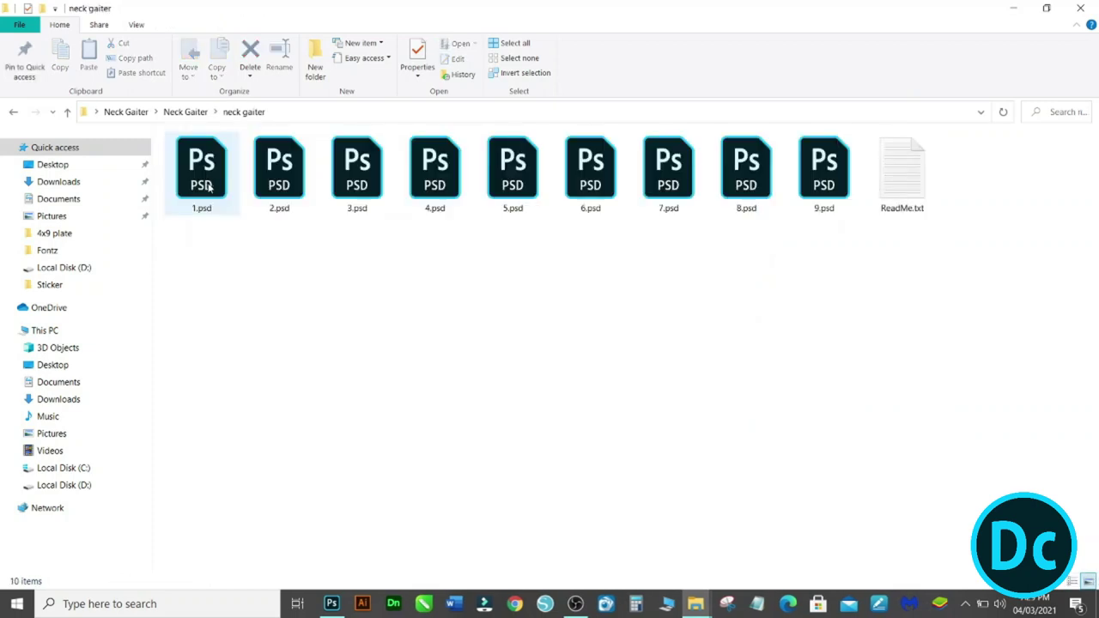
{"action": "left_click", "coordinate": [208, 187]}
{"action": "left_click", "coordinate": [204, 246]}
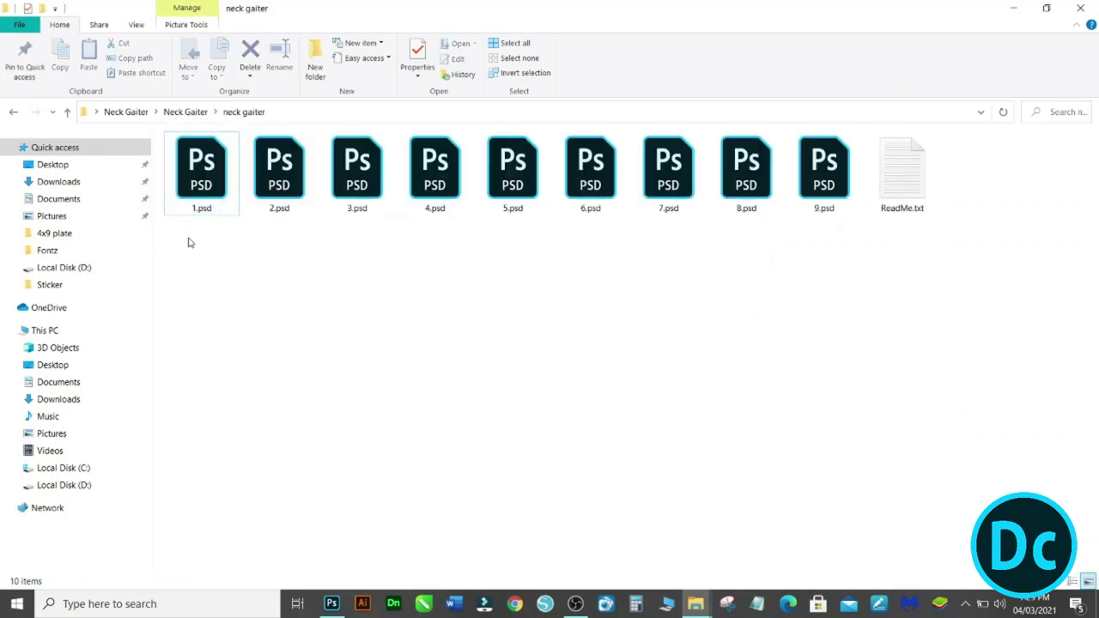
{"action": "left_click_drag", "start_coordinate": [210, 244], "coordinate": [519, 177]}
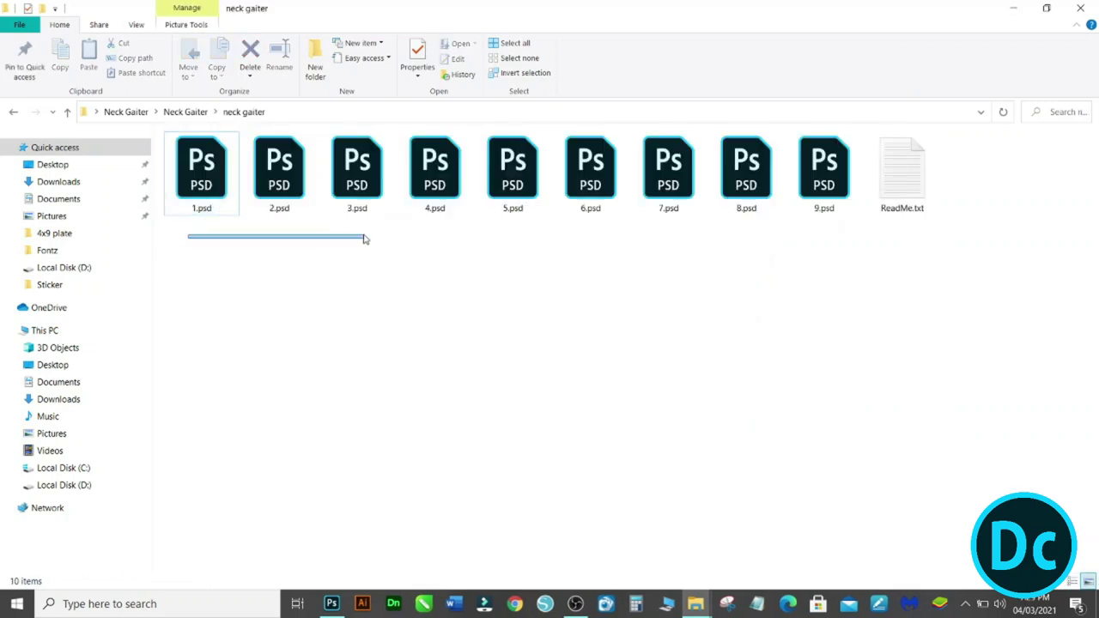
{"action": "right_click", "coordinate": [520, 178]}
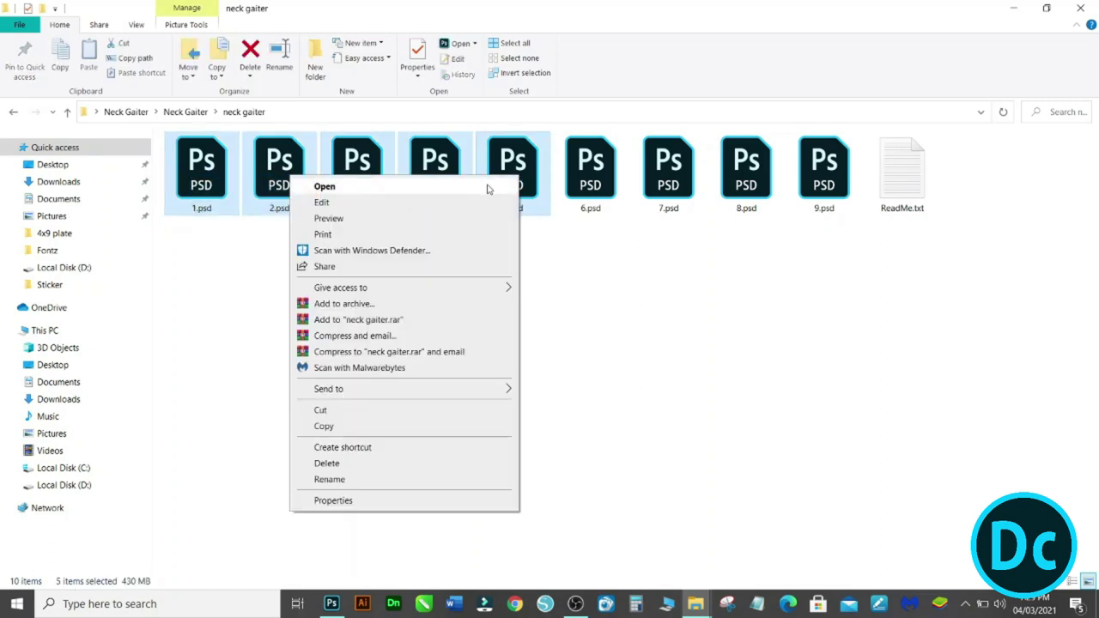
{"action": "left_click", "coordinate": [487, 188]}
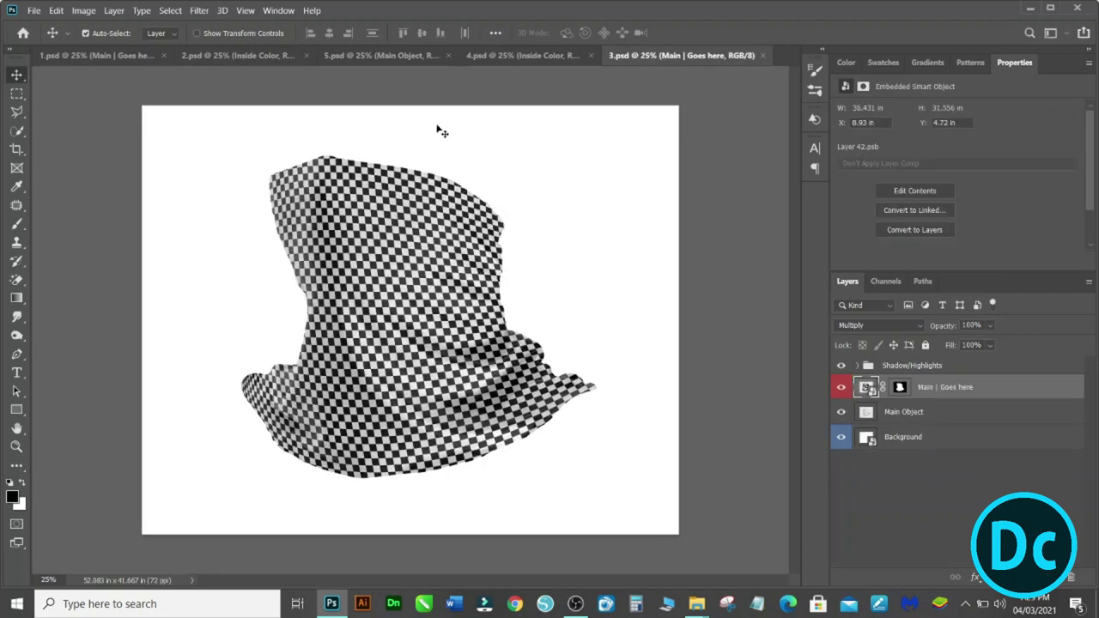
Step: In 5.psd, collapse Shadow/Highlights and open the Main | Goes here smart object as Layer 42.psb
{"action": "left_click", "coordinate": [380, 58]}
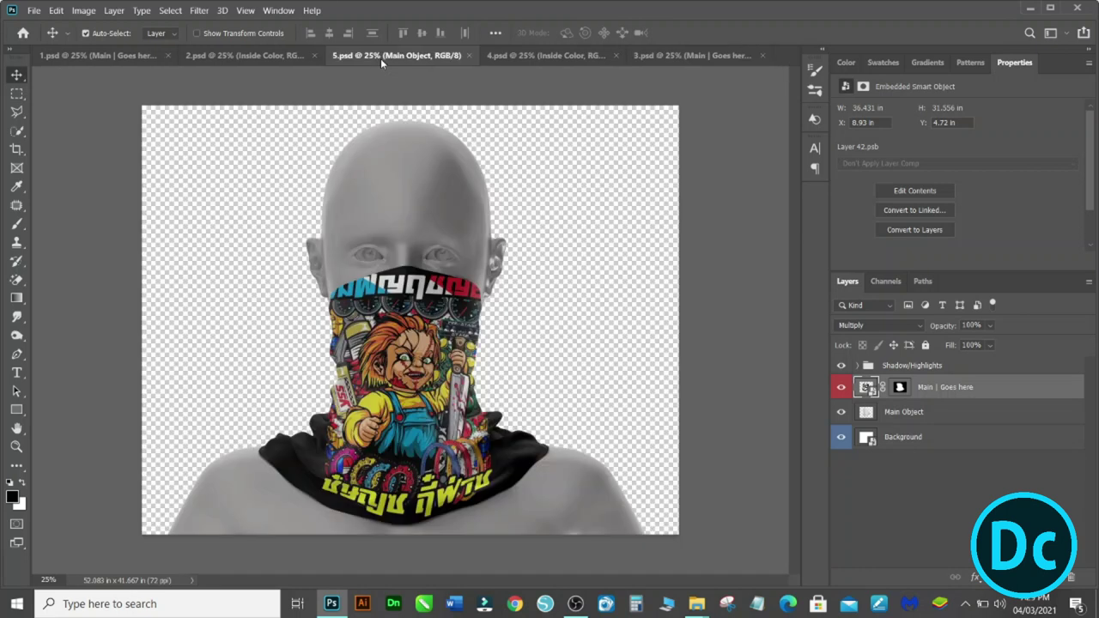
{"action": "left_click", "coordinate": [858, 366]}
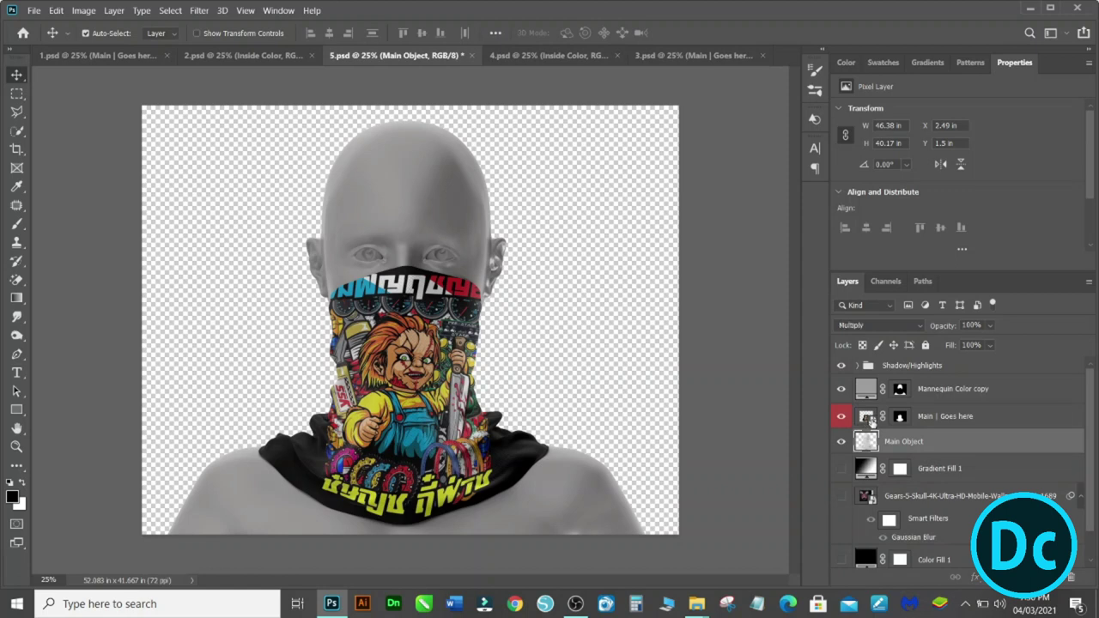
{"action": "left_click", "coordinate": [870, 418]}
{"action": "double_click", "coordinate": [869, 417]}
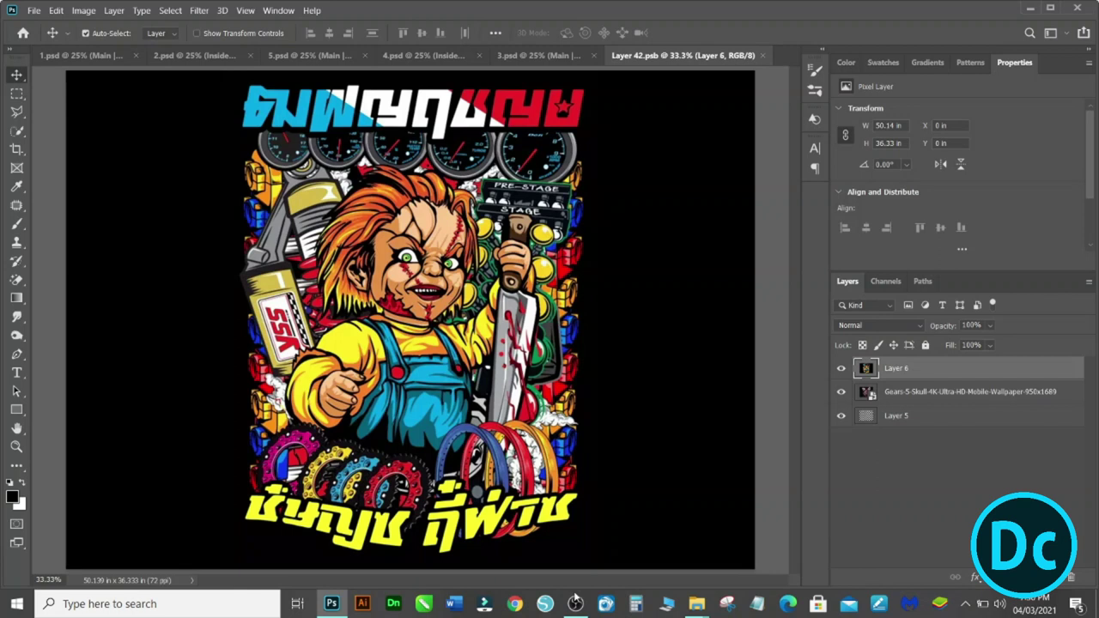
Step: Drag 30.png from the Thailooks Ready to Print New Added folder into Layer 42.psb
{"action": "left_click", "coordinate": [696, 605]}
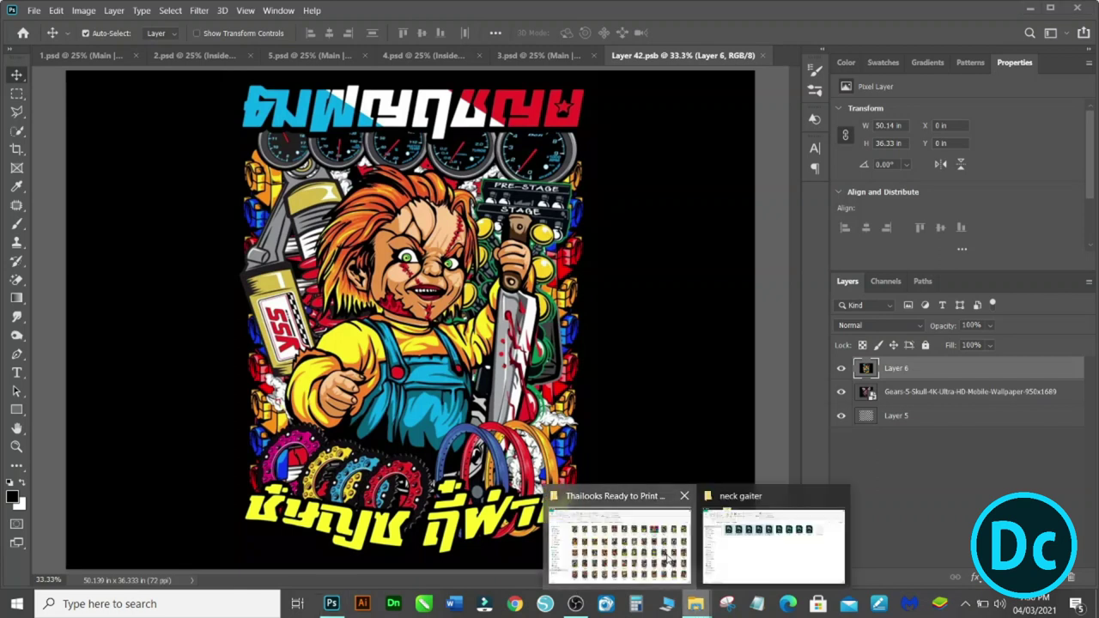
{"action": "left_click", "coordinate": [644, 541]}
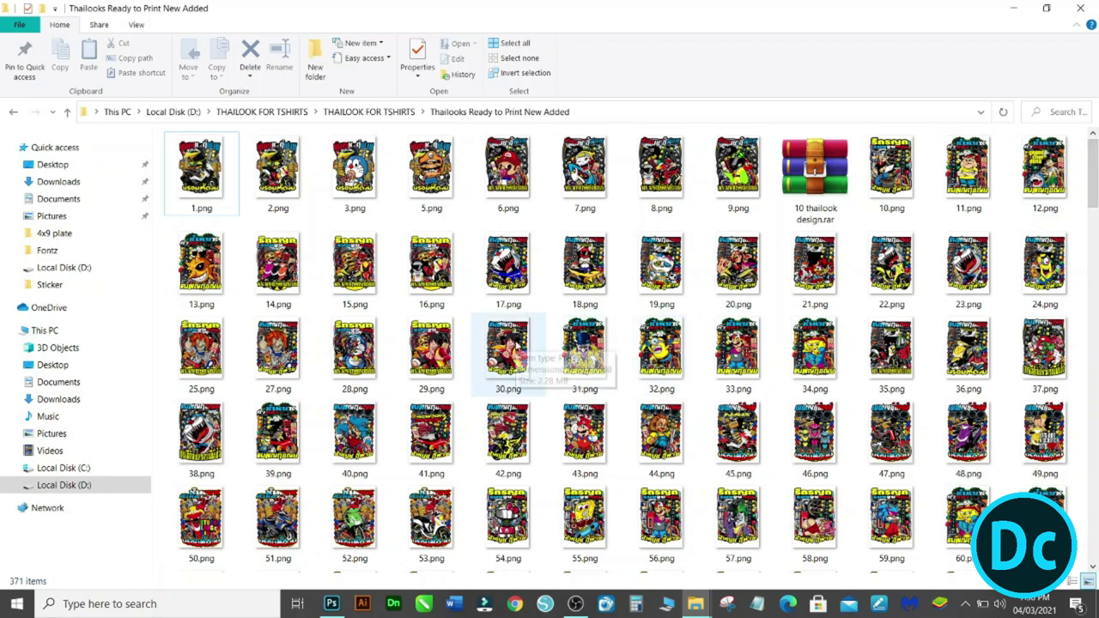
{"action": "left_click", "coordinate": [515, 346]}
{"action": "mouse_move", "coordinate": [515, 346]}
{"action": "left_mouse_down"}
{"action": "mouse_move", "coordinate": [334, 609]}
{"action": "mouse_move", "coordinate": [419, 423]}
{"action": "left_mouse_up"}
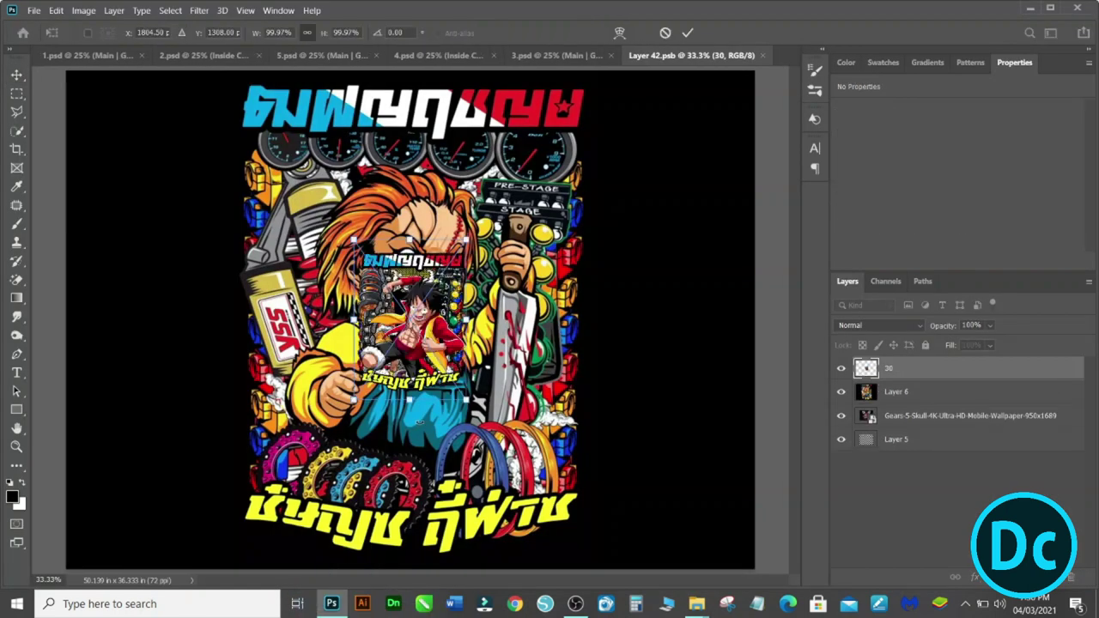
Step: Commit design 30, hide Layer 6 and the gears wallpaper, and fill Layer 5 black
{"action": "left_click", "coordinate": [842, 392]}
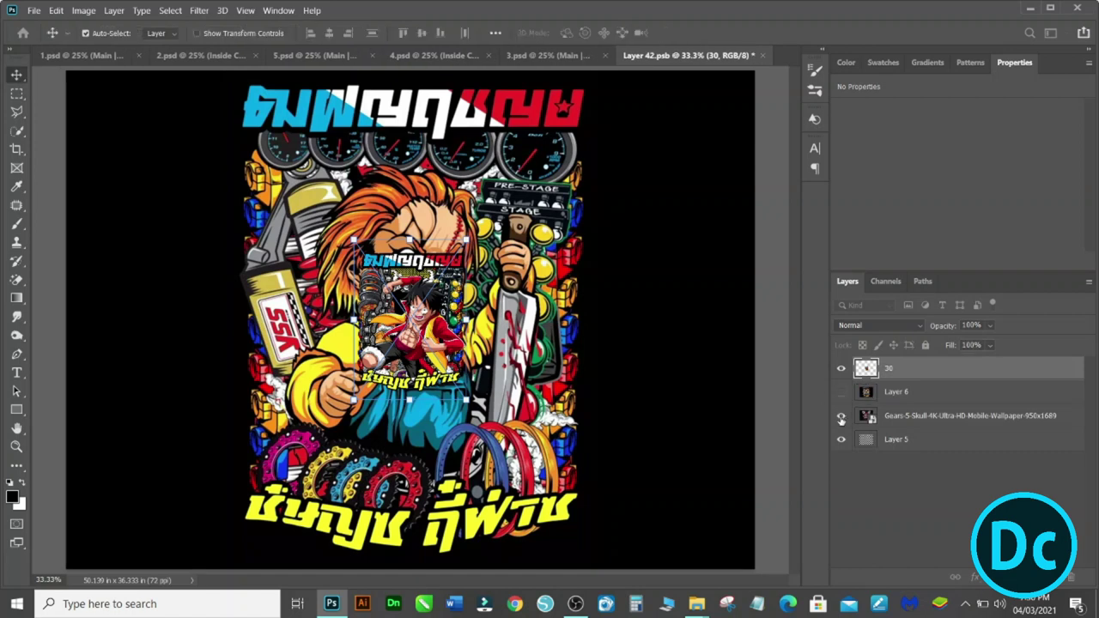
{"action": "left_click", "coordinate": [841, 415]}
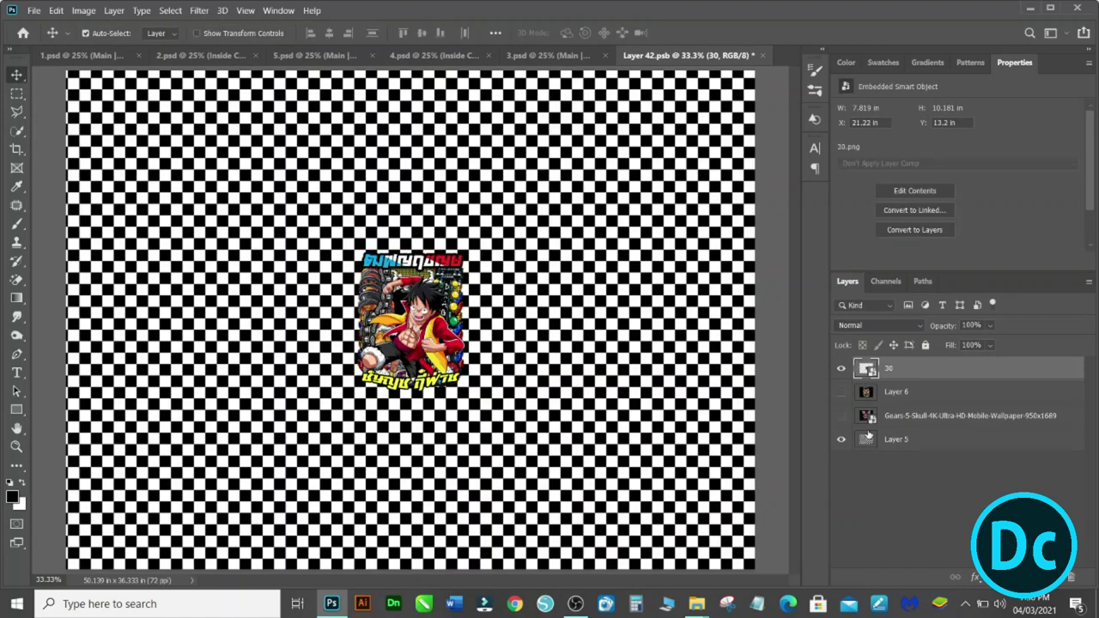
{"action": "left_click", "coordinate": [944, 440]}
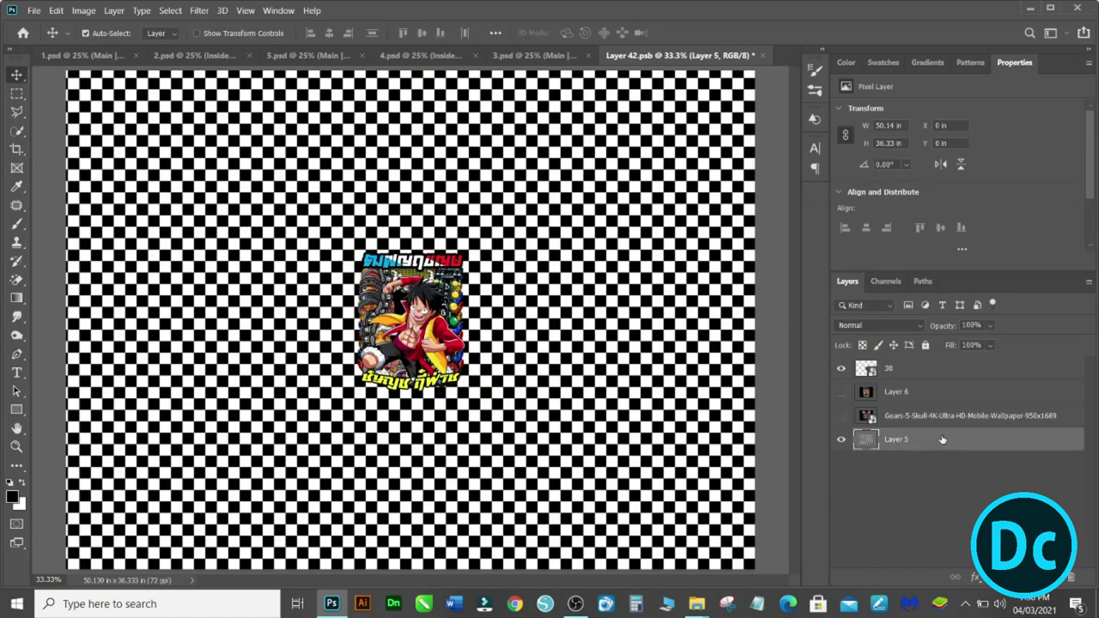
{"action": "key", "text": "alt+BackSpace"}
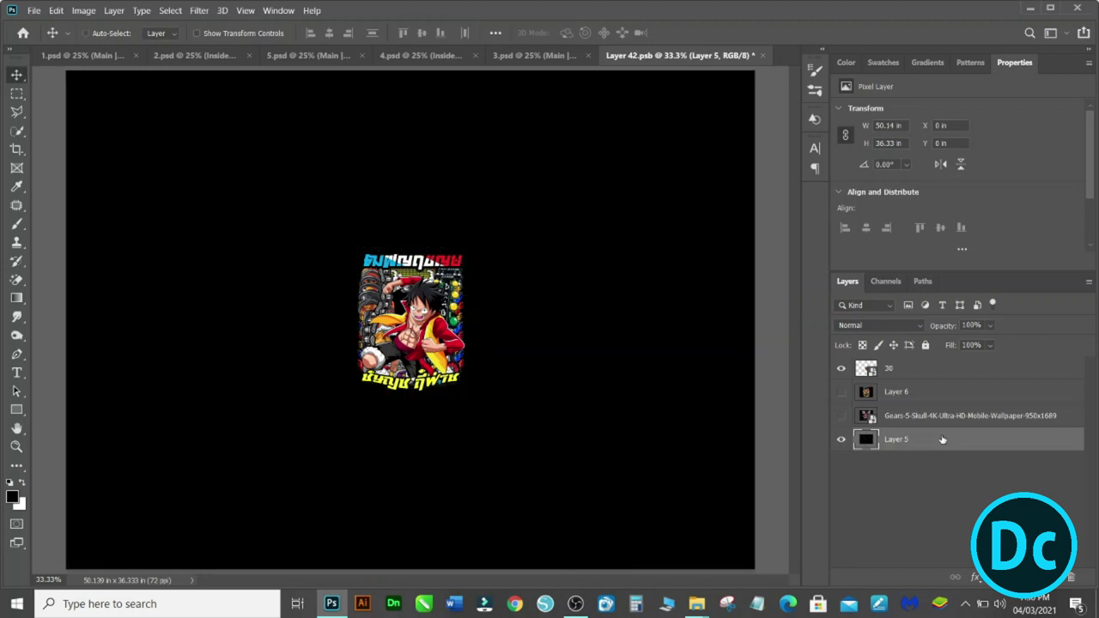
{"action": "key", "text": "ctrl+minus"}
{"action": "key", "text": "ctrl+minus"}
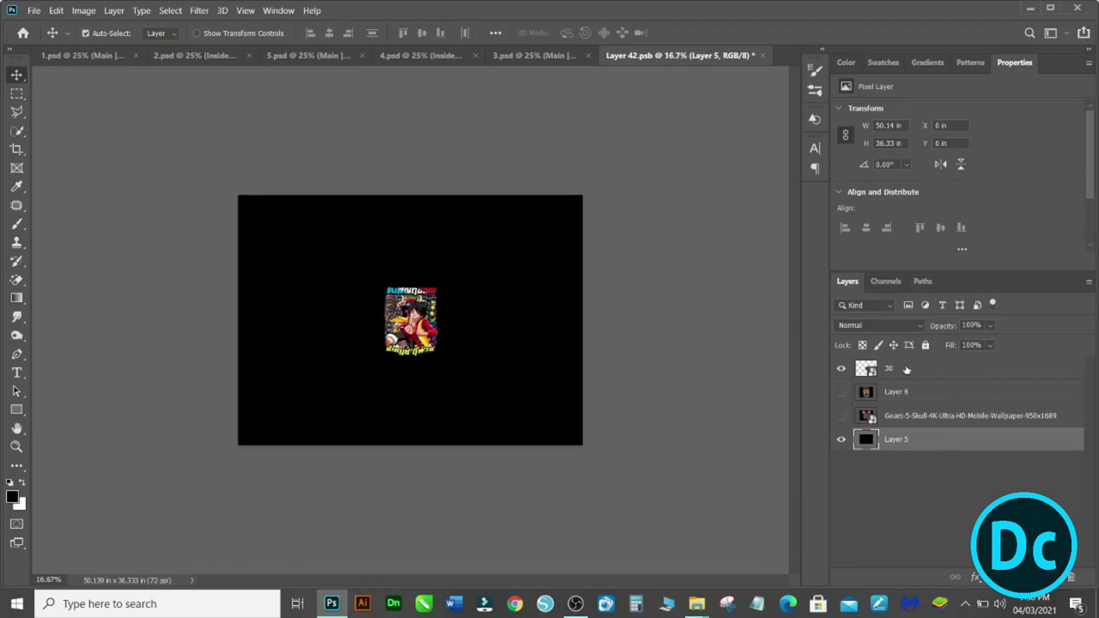
Step: Scale design 30 to about 327%, then save and close the smart object
{"action": "left_click", "coordinate": [906, 369]}
{"action": "key", "text": "ctrl+t"}
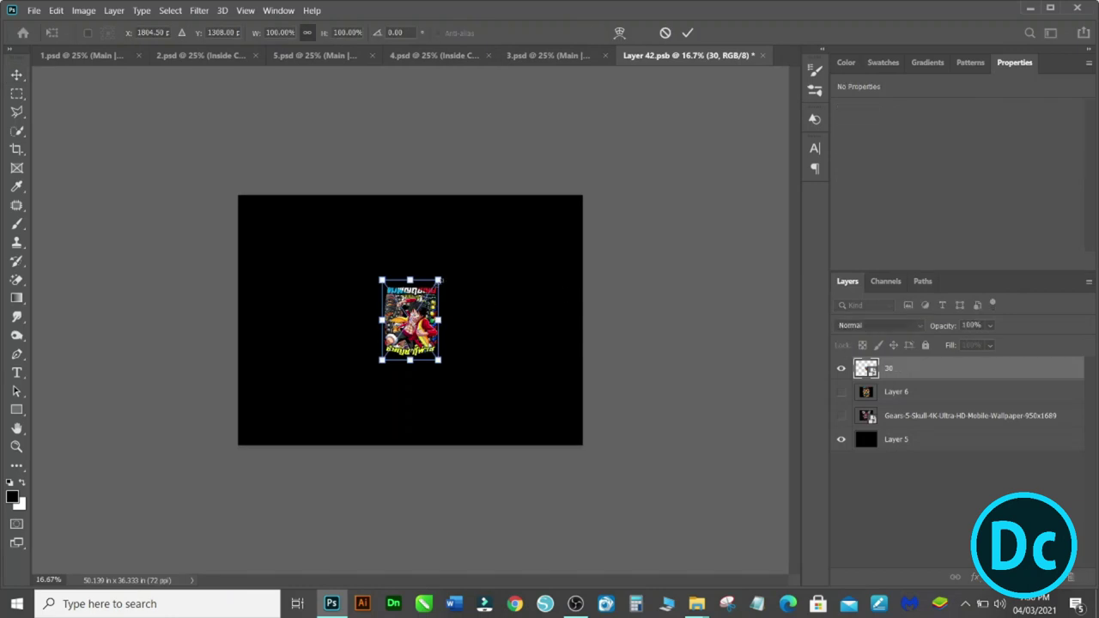
{"action": "left_click_drag", "start_coordinate": [439, 280], "coordinate": [533, 211]}
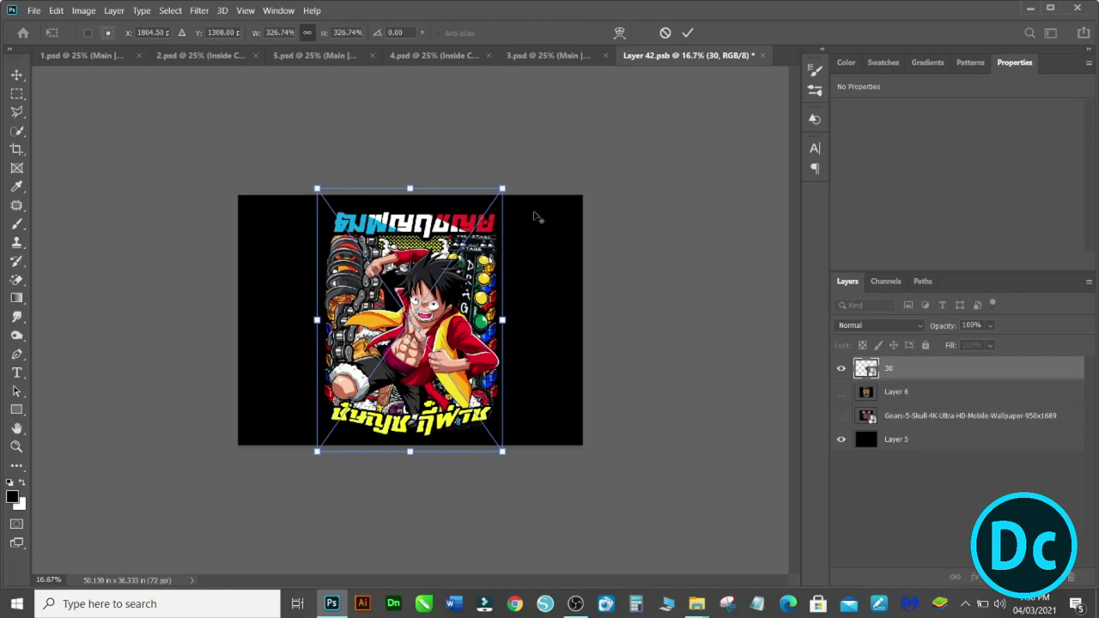
{"action": "left_click", "coordinate": [691, 34]}
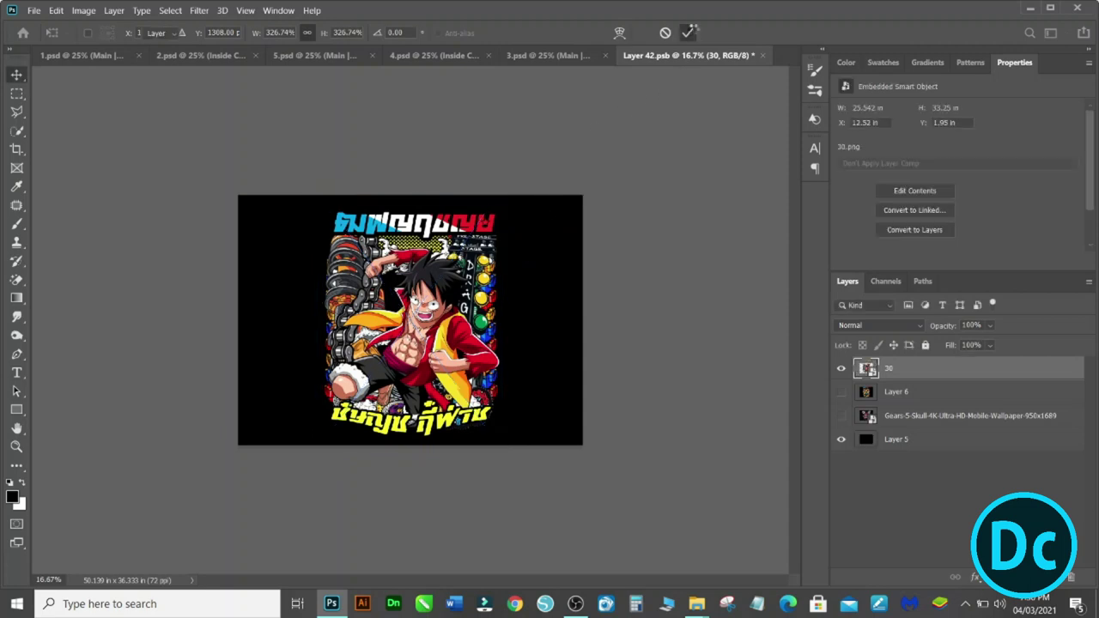
{"action": "key", "text": "ctrl+s"}
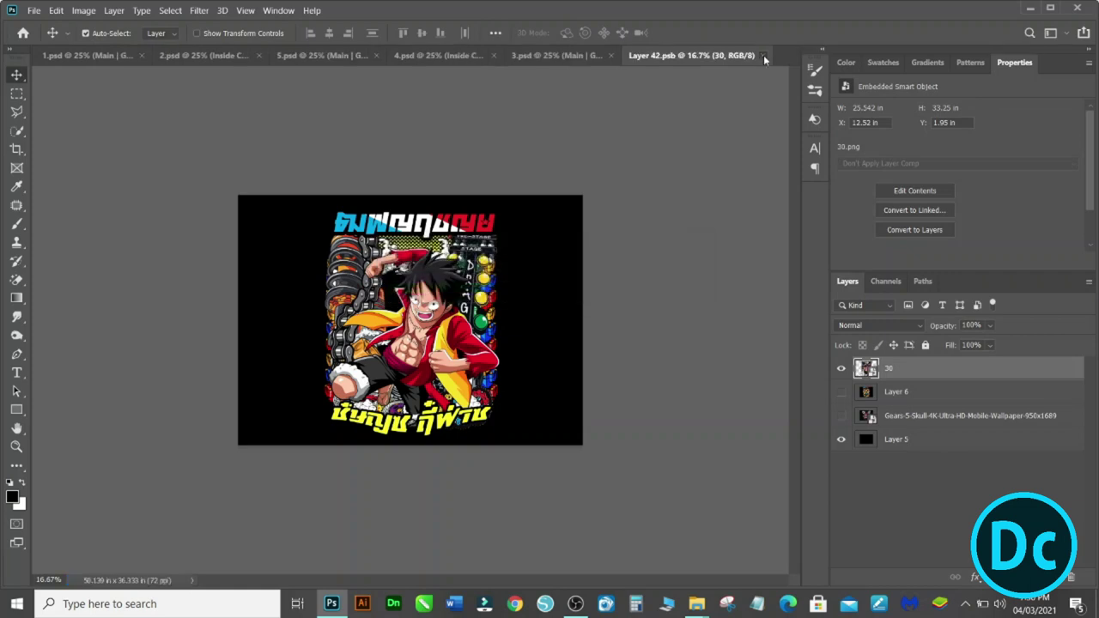
{"action": "left_click", "coordinate": [763, 55]}
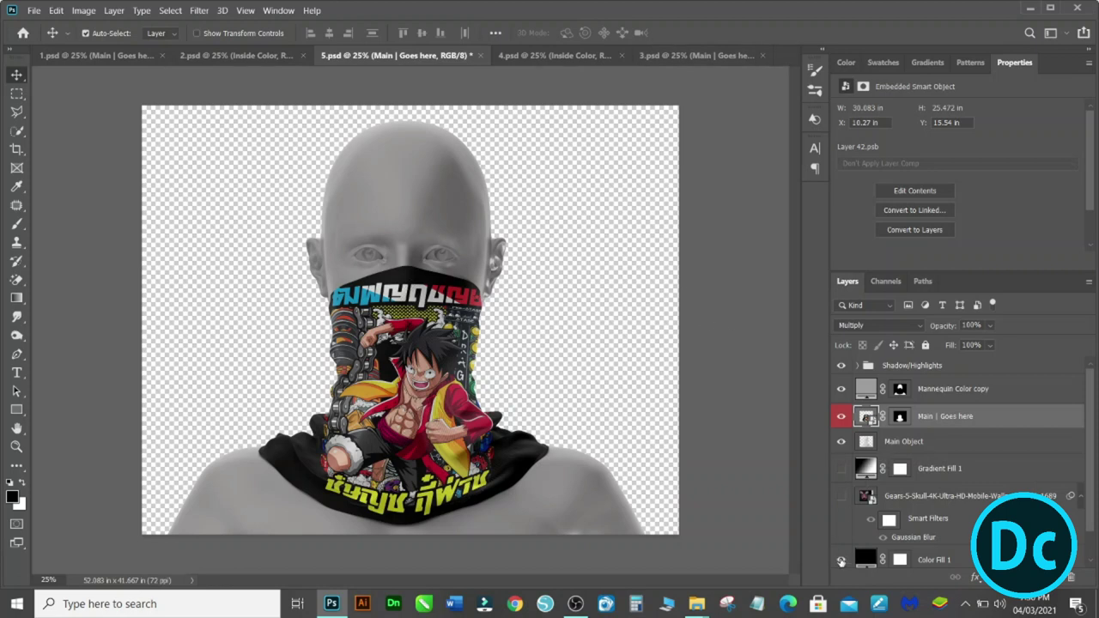
Step: In 5.psd, leave Color Fill 1 hidden and show Layer 3 as a white background
{"action": "left_click", "coordinate": [841, 560]}
{"action": "left_click", "coordinate": [840, 560]}
{"action": "scroll", "coordinate": [1092, 445], "scroll_direction": "down", "scroll_amount": 2}
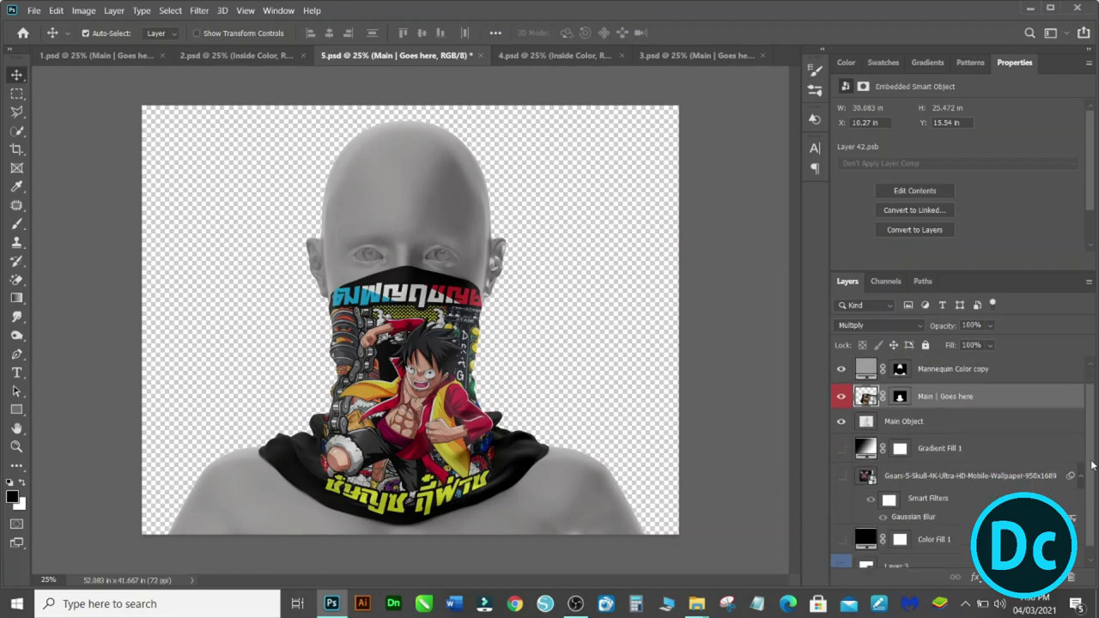
{"action": "left_click", "coordinate": [841, 556]}
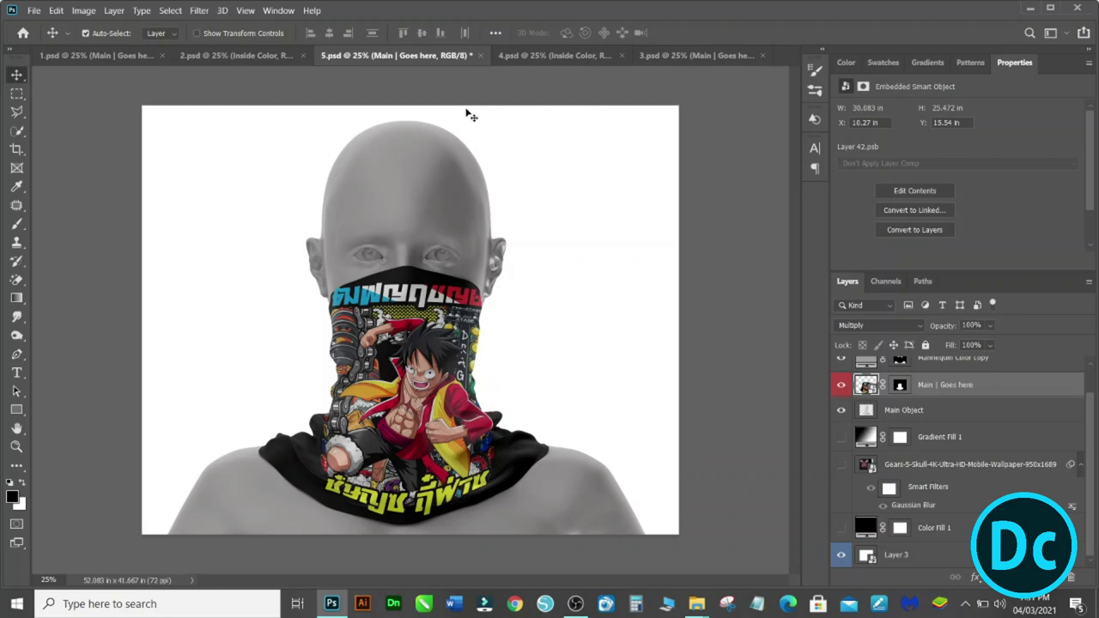
Step: Open 1.psd's gaiter smart object and place the 38.png design into it
{"action": "left_click", "coordinate": [52, 56]}
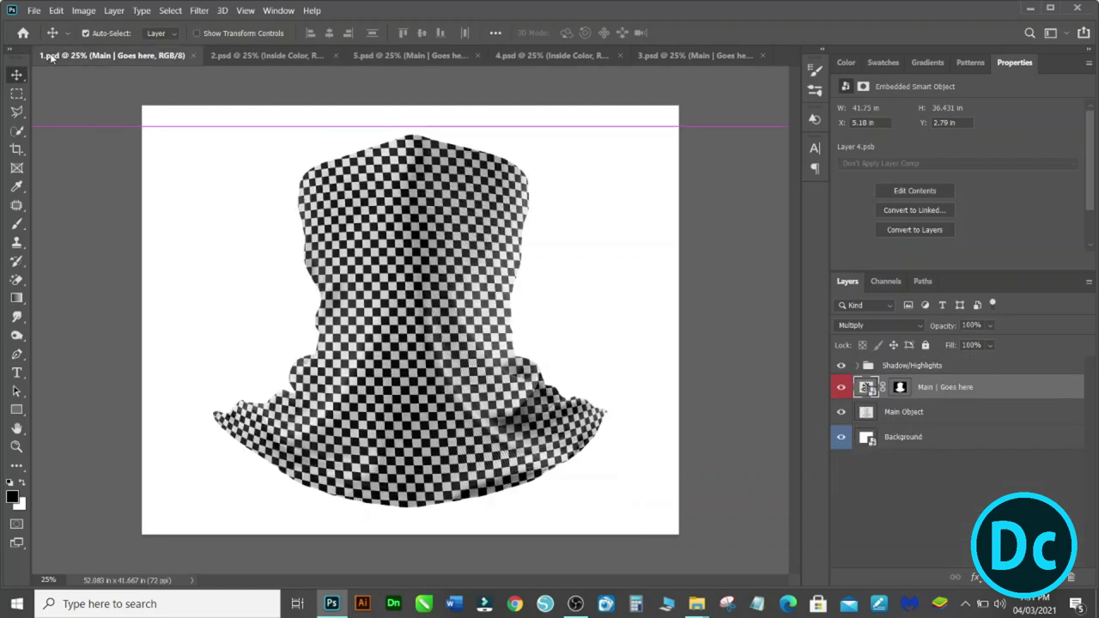
{"action": "double_click", "coordinate": [867, 387]}
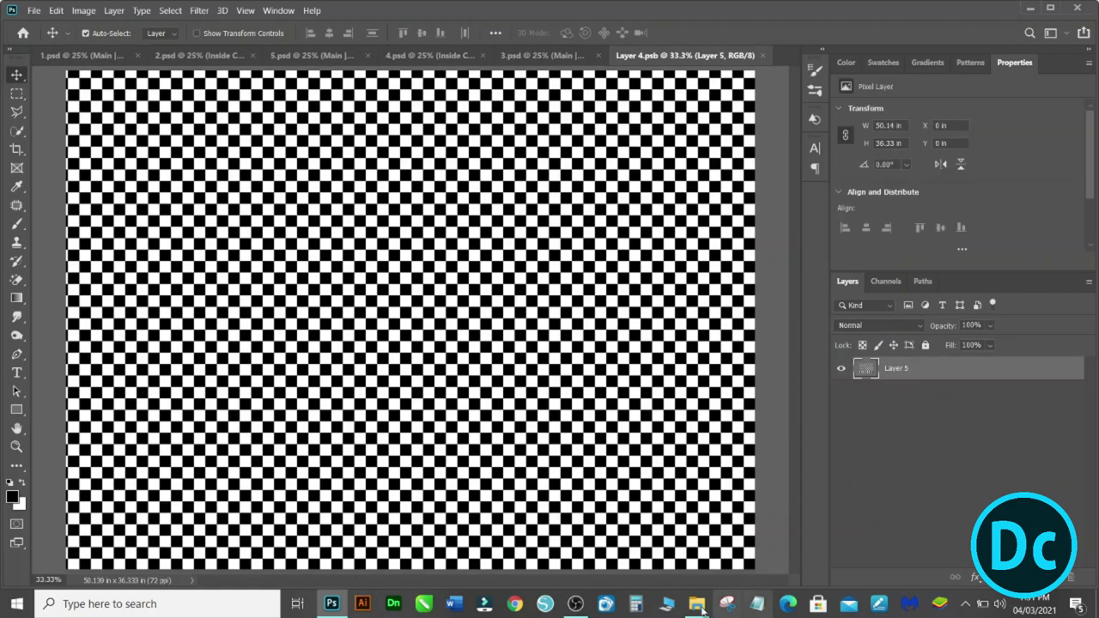
{"action": "left_click", "coordinate": [618, 541]}
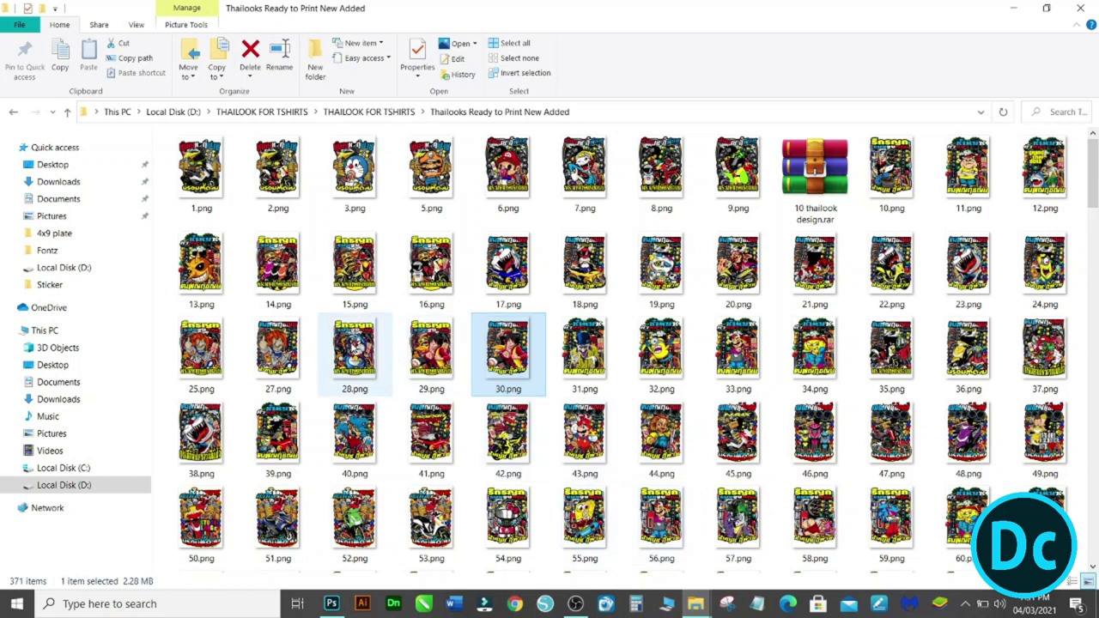
{"action": "mouse_move", "coordinate": [221, 431]}
{"action": "left_mouse_down"}
{"action": "mouse_move", "coordinate": [348, 519]}
{"action": "mouse_move", "coordinate": [408, 415]}
{"action": "left_mouse_up"}
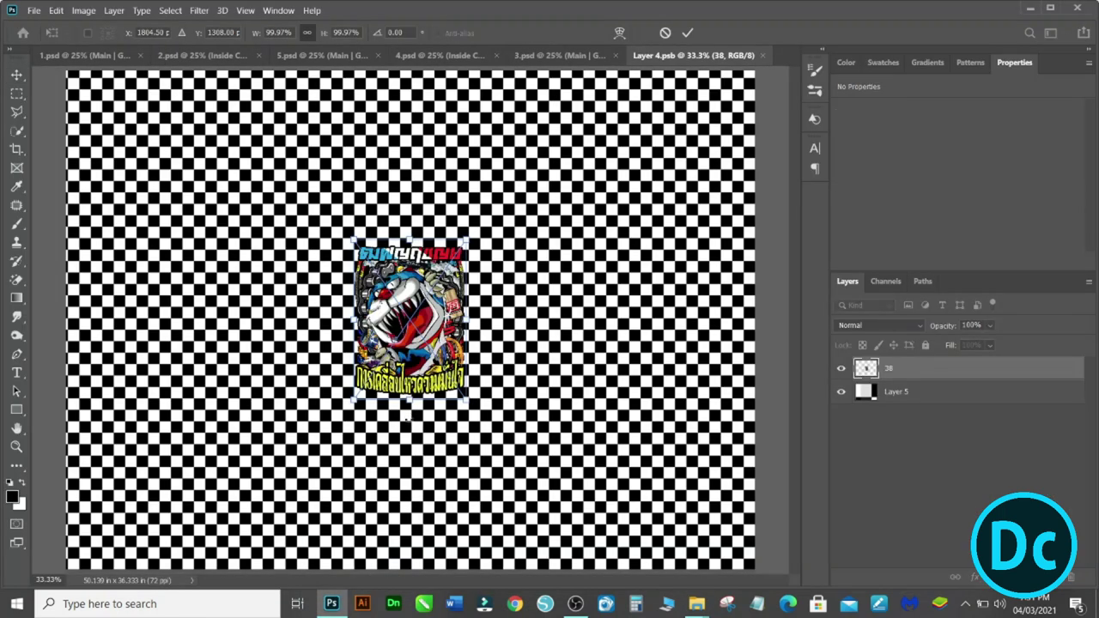
{"action": "key", "text": "ctrl+minus"}
{"action": "key", "text": "ctrl+minus"}
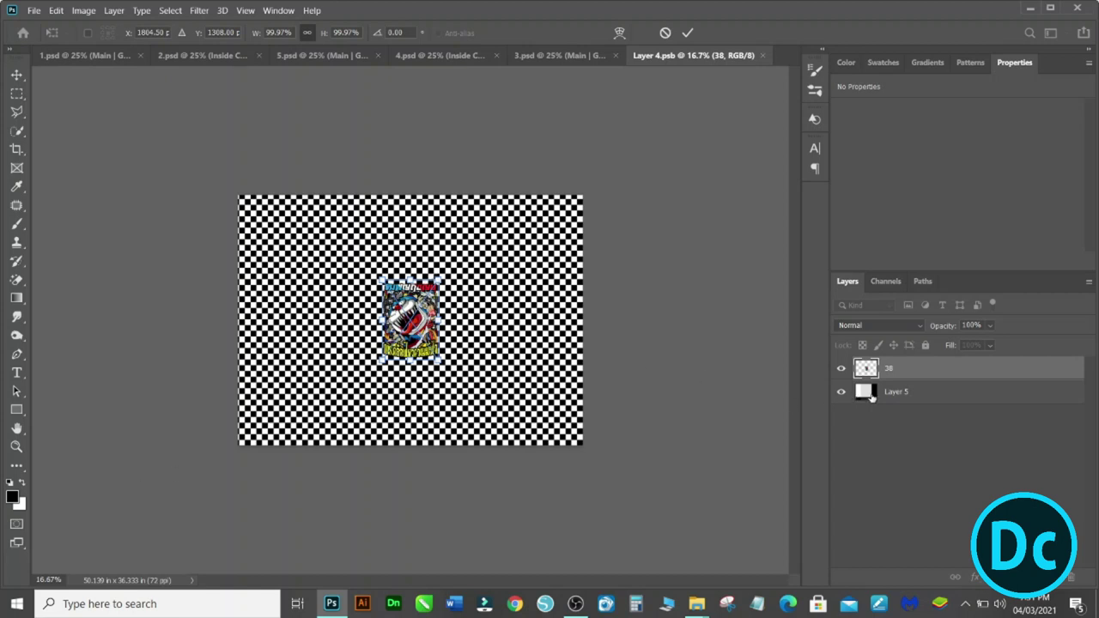
{"action": "key", "text": "Return"}
Step: Fill Layer 5 black, scale design 38 to about 297%, then close and save the smart object
{"action": "left_click", "coordinate": [960, 400]}
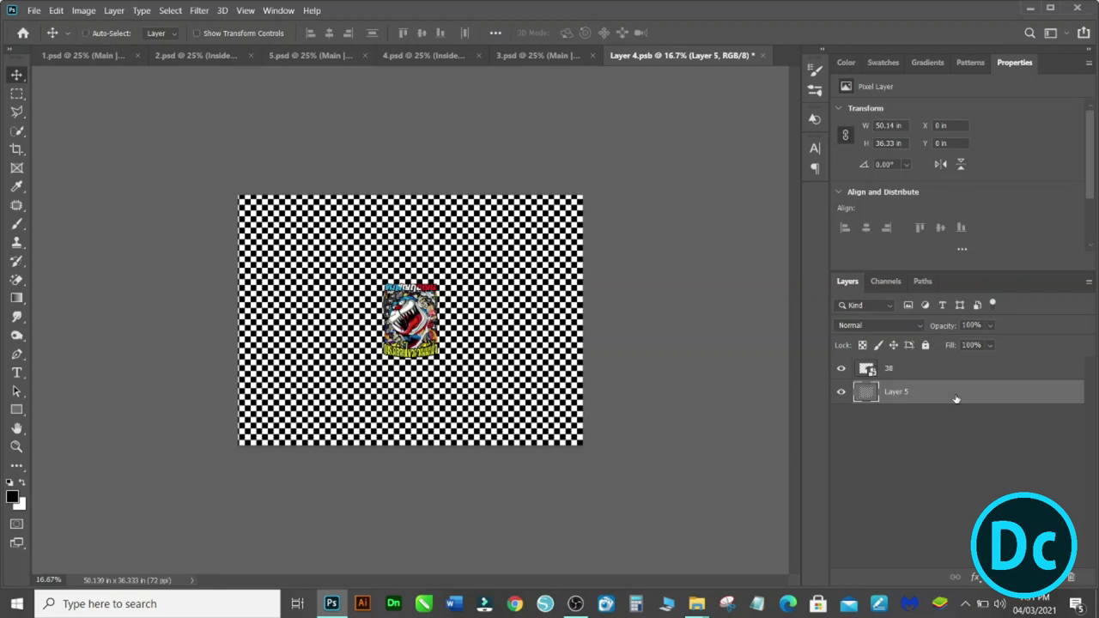
{"action": "key", "text": "alt+BackSpace"}
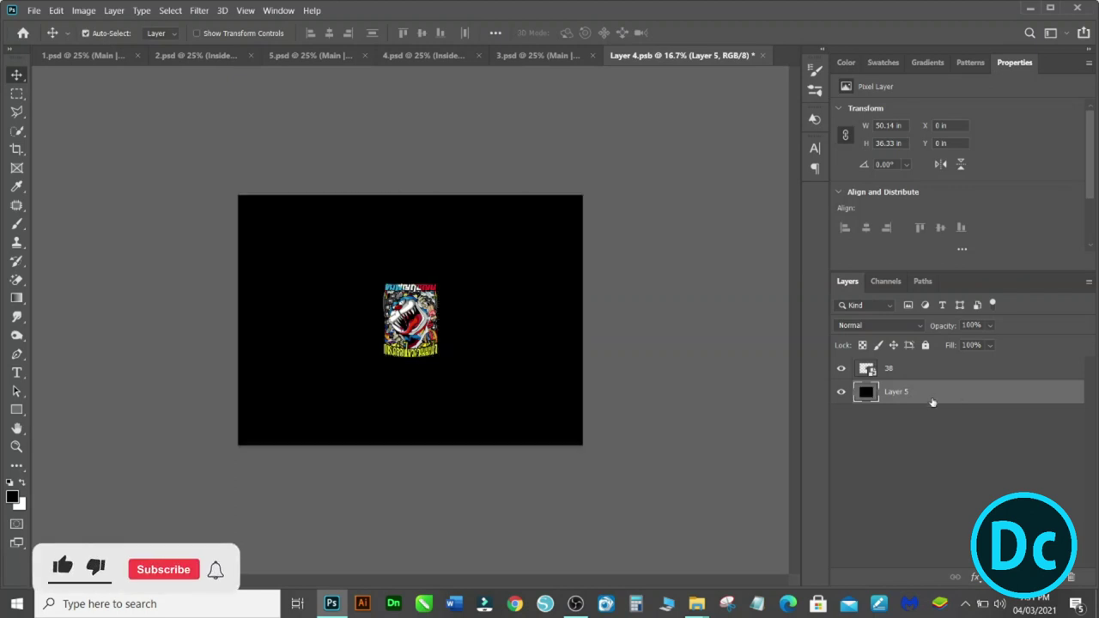
{"action": "left_click", "coordinate": [953, 377]}
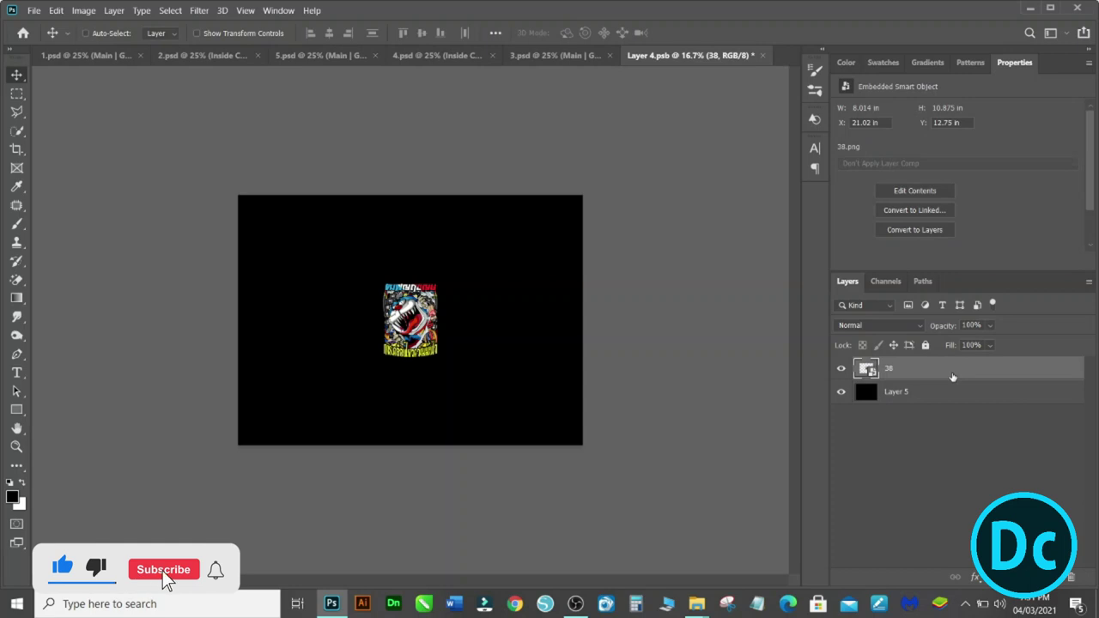
{"action": "key", "text": "ctrl+t"}
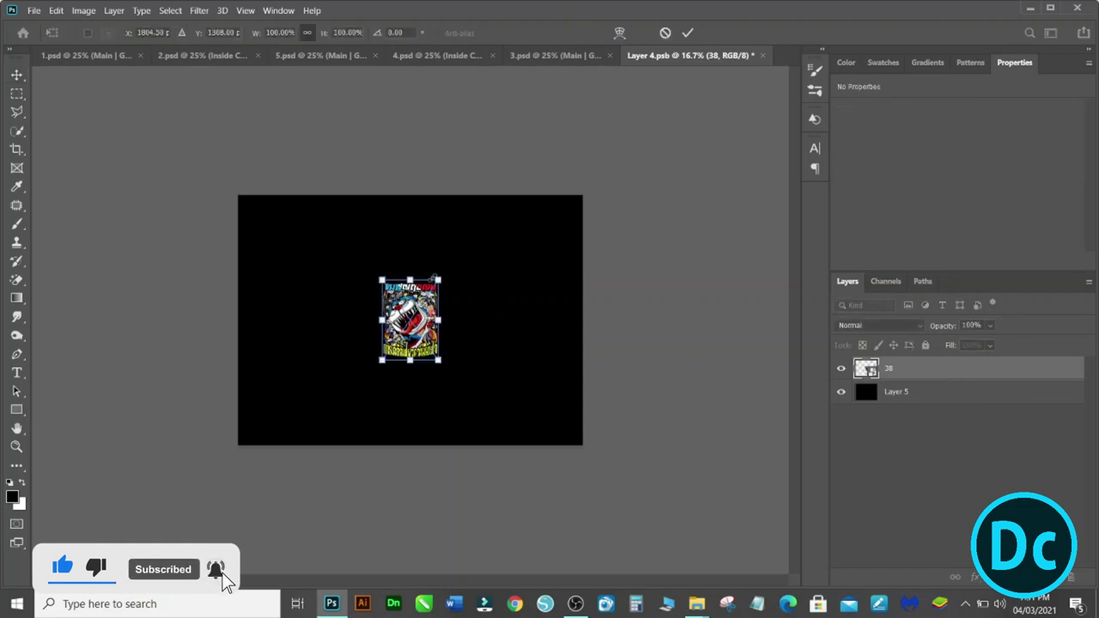
{"action": "left_click_drag", "start_coordinate": [438, 279], "coordinate": [498, 201]}
{"action": "left_click", "coordinate": [687, 32]}
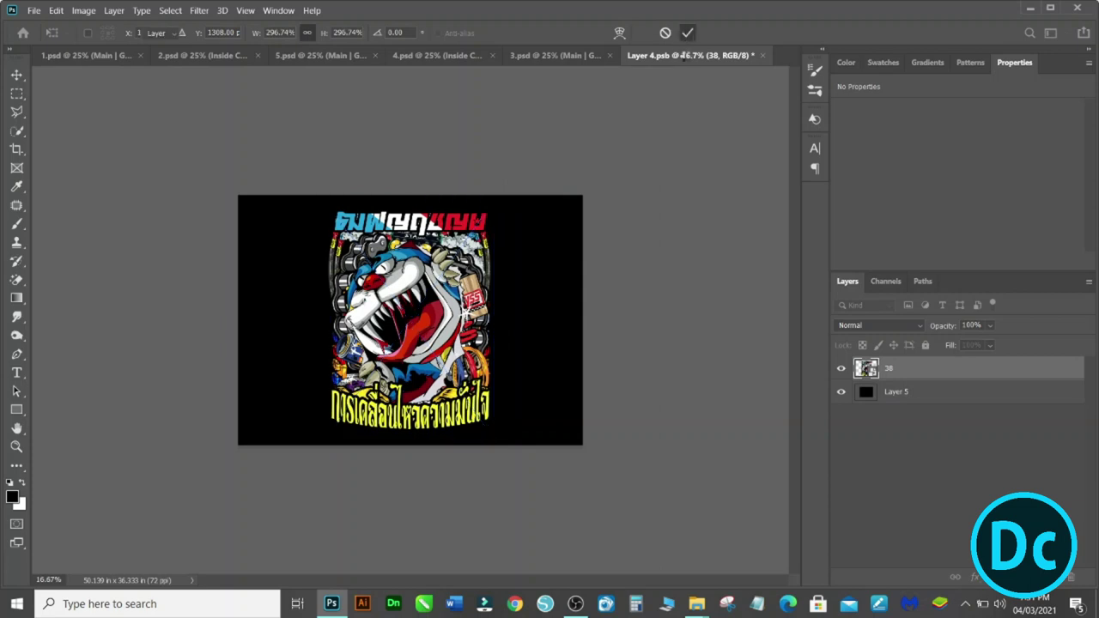
{"action": "left_click", "coordinate": [764, 56]}
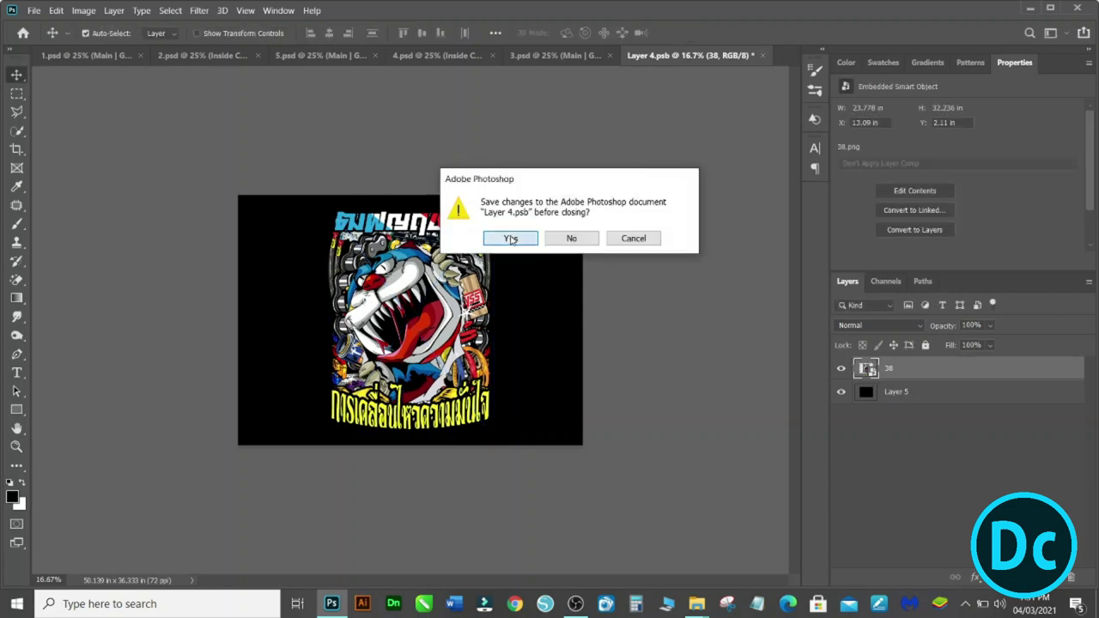
{"action": "left_click", "coordinate": [509, 236]}
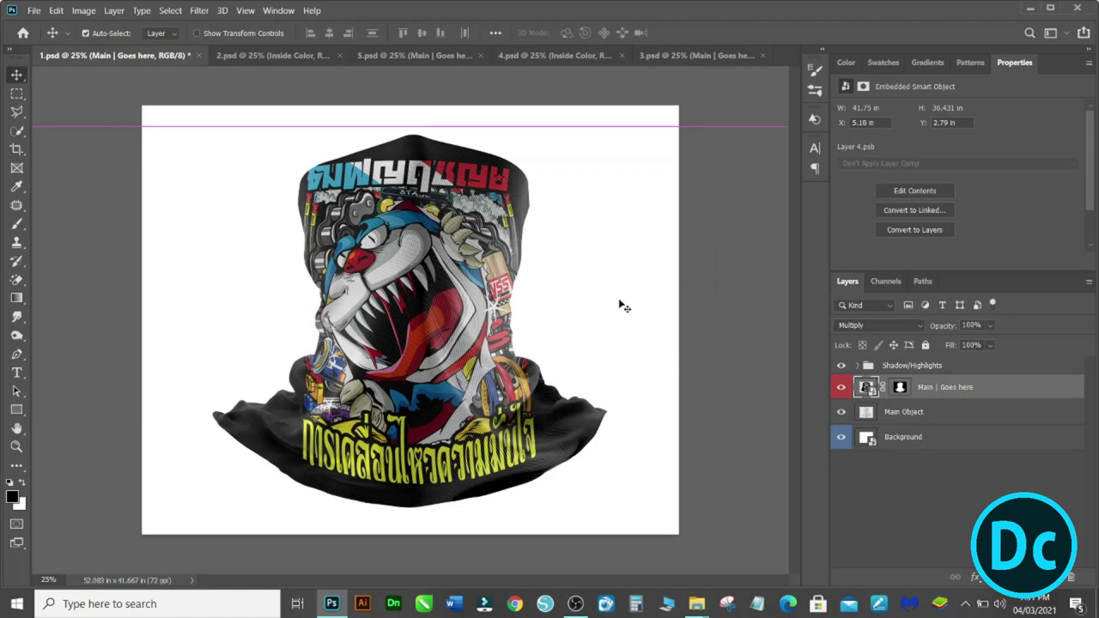
Step: Expand the Shadow/Highlights group and lower the Reflects layer's opacity to 76%
{"action": "left_click", "coordinate": [858, 366]}
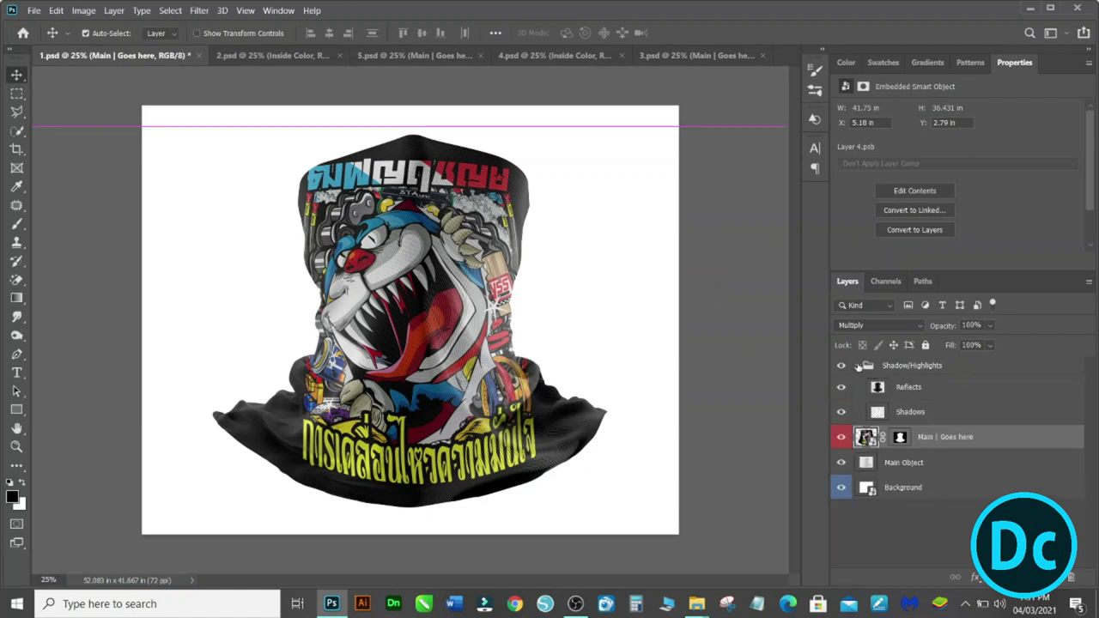
{"action": "left_click", "coordinate": [840, 387]}
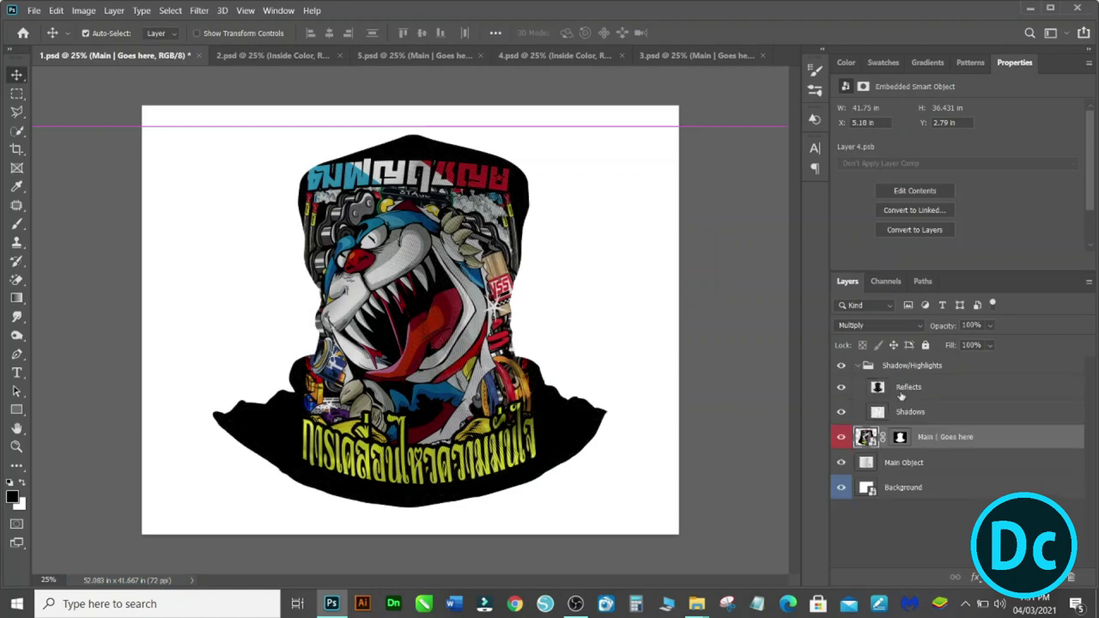
{"action": "left_click", "coordinate": [974, 393]}
{"action": "left_click", "coordinate": [992, 325]}
{"action": "left_click_drag", "start_coordinate": [1006, 345], "coordinate": [987, 348]}
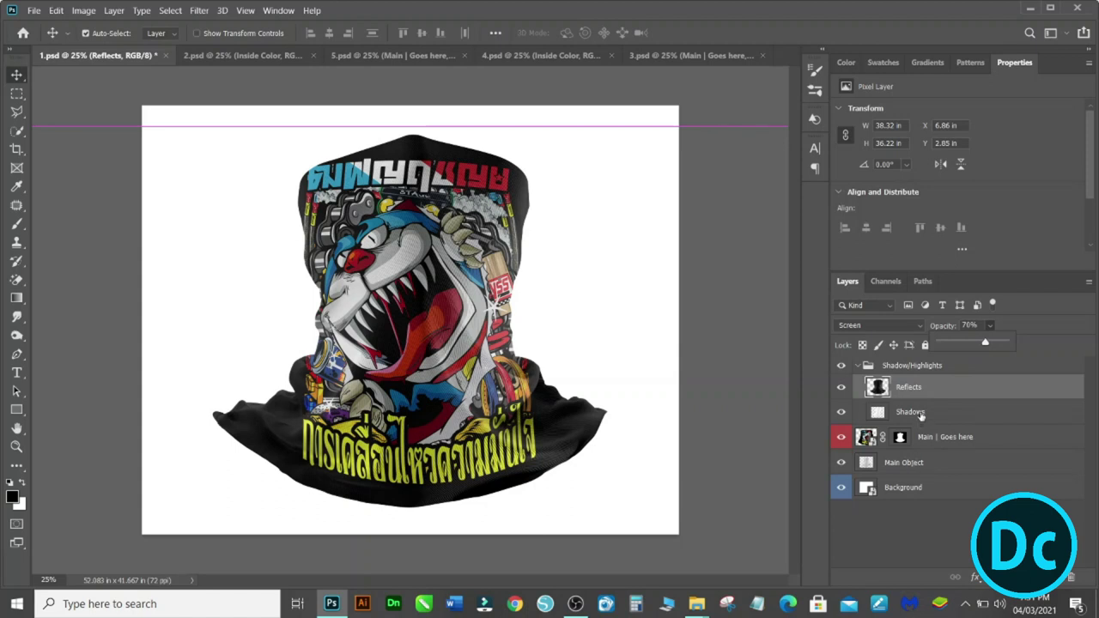
Step: Lower the Shadows layer's opacity and collapse the Shadow/Highlights group
{"action": "left_click", "coordinate": [919, 415]}
{"action": "left_click", "coordinate": [990, 326]}
{"action": "left_click_drag", "start_coordinate": [1005, 344], "coordinate": [984, 349]}
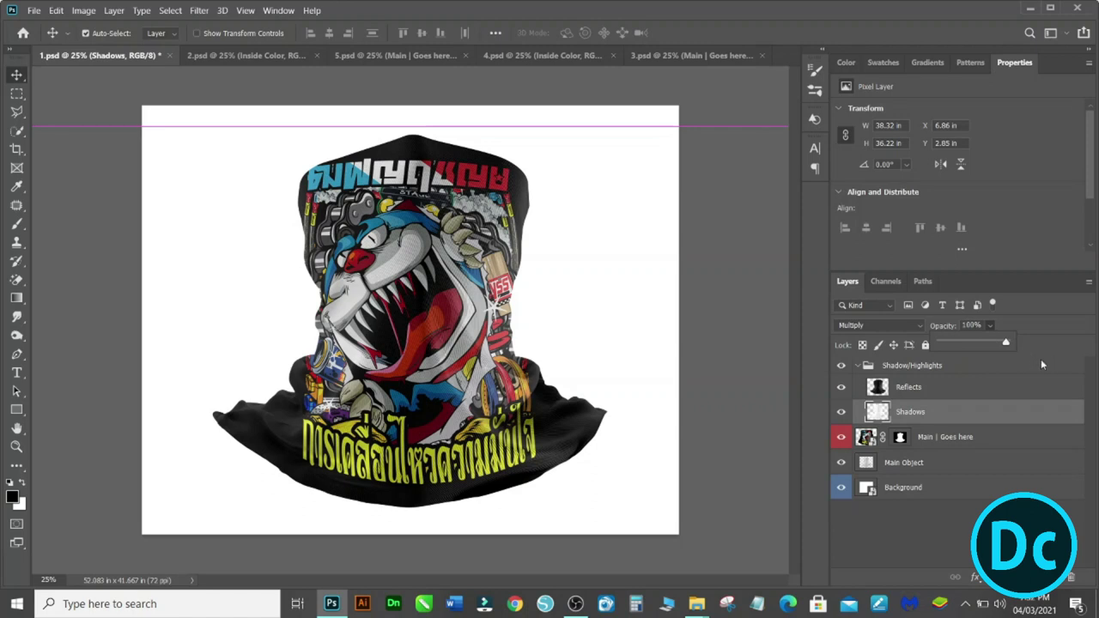
{"action": "left_click", "coordinate": [857, 366]}
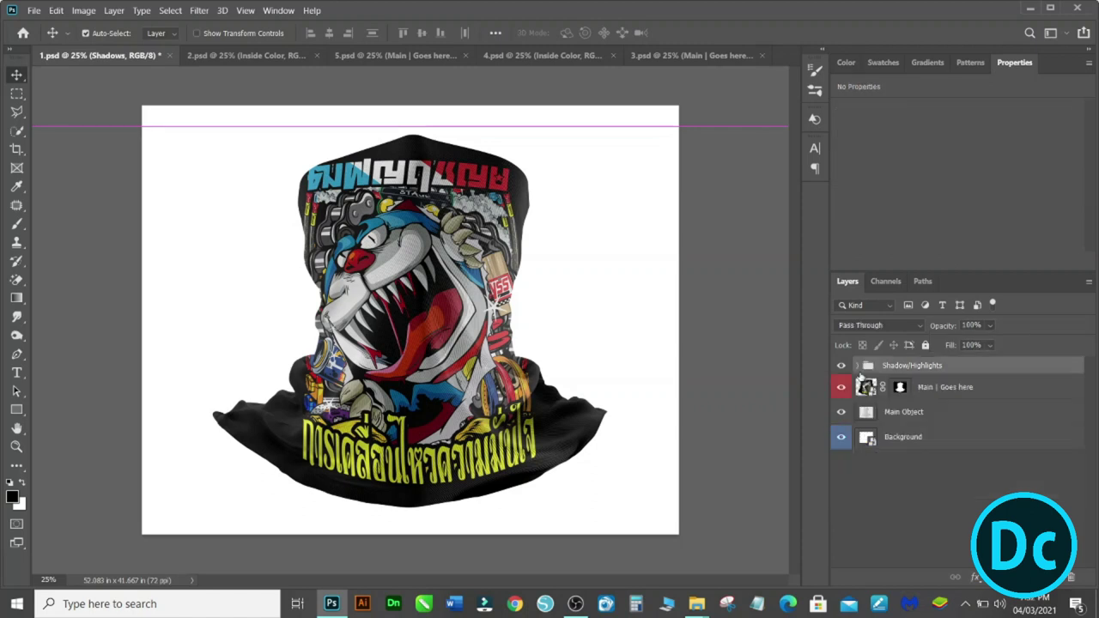
Step: Hide the white Background layer, trying then discarding a solid colour fill layer
{"action": "left_click", "coordinate": [925, 440]}
{"action": "left_click", "coordinate": [842, 439]}
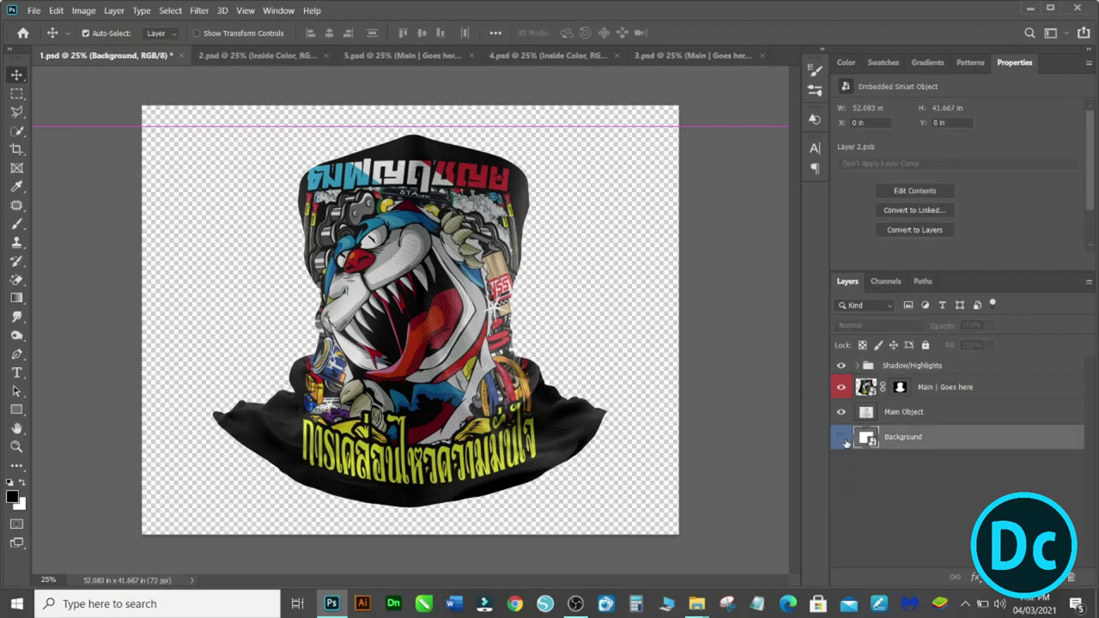
{"action": "left_click", "coordinate": [1017, 576]}
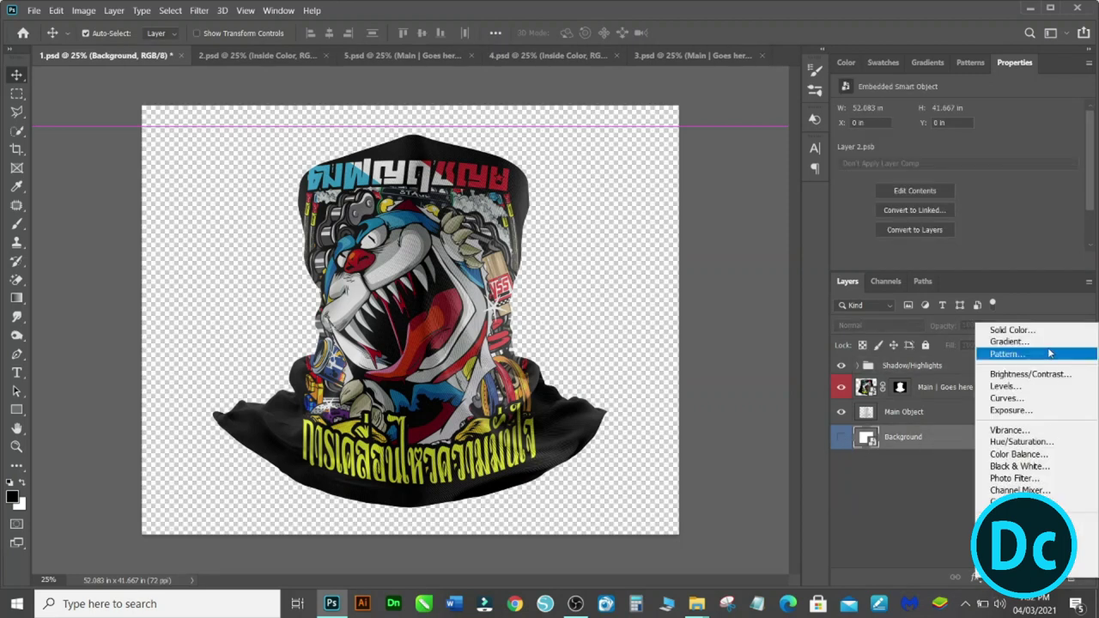
{"action": "left_click", "coordinate": [1053, 331]}
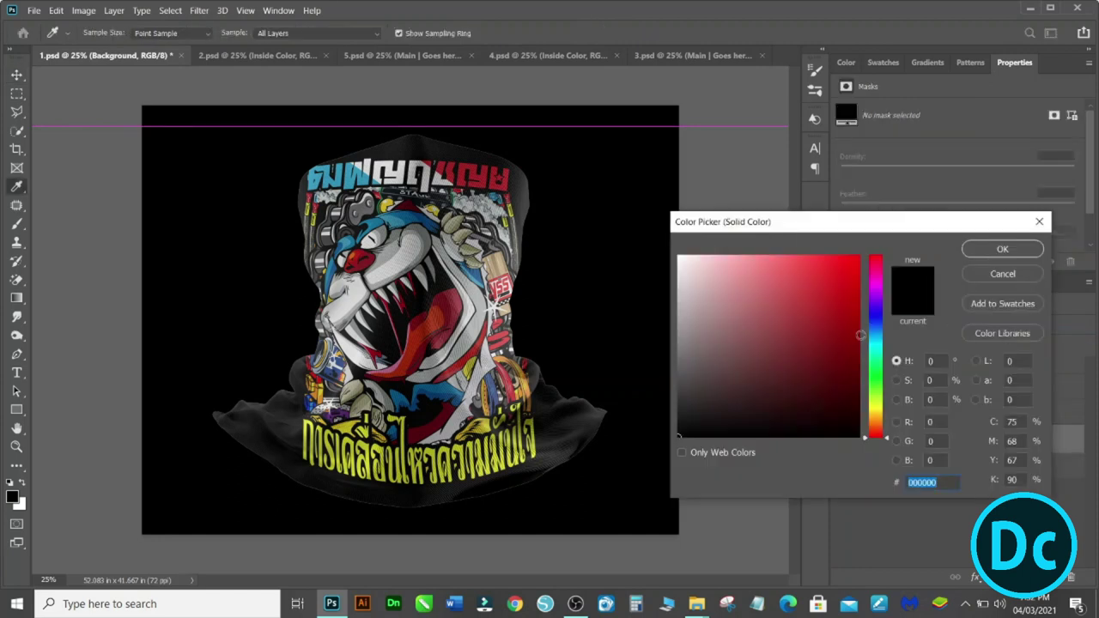
{"action": "left_click", "coordinate": [1003, 274]}
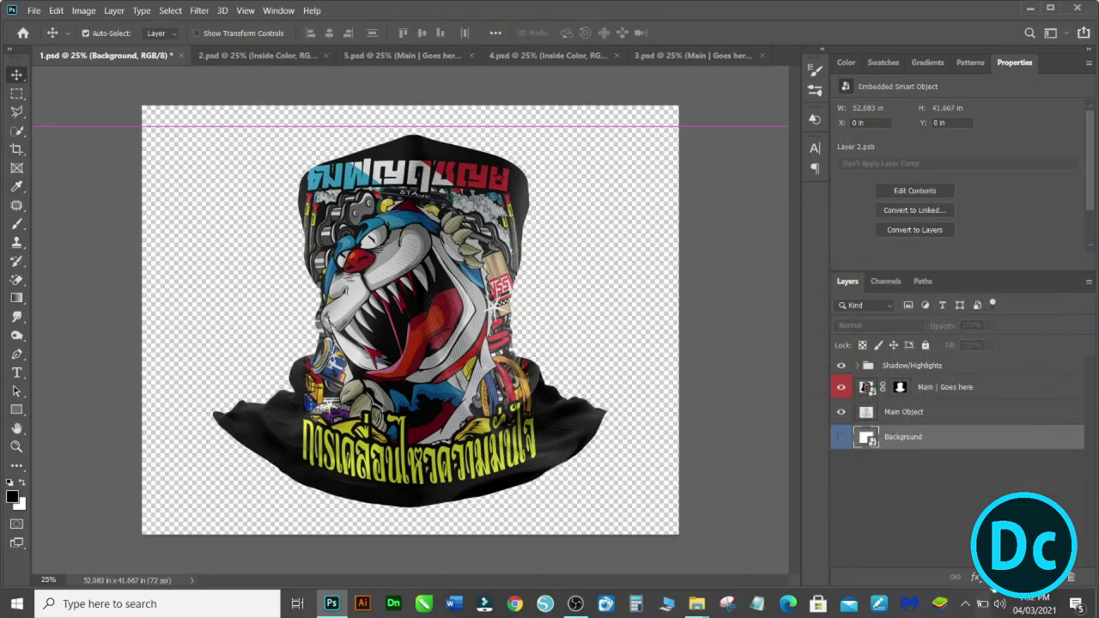
Step: Add a Gradient Fill layer using the black-and-white preset
{"action": "left_click", "coordinate": [1017, 576]}
{"action": "left_click", "coordinate": [1017, 340]}
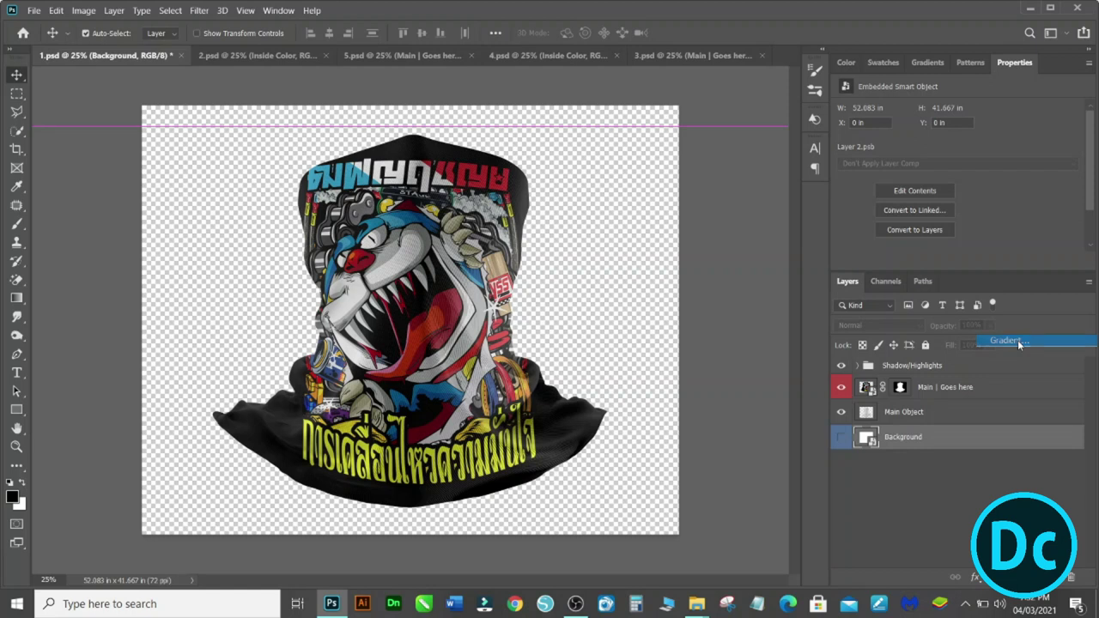
{"action": "left_click", "coordinate": [900, 242]}
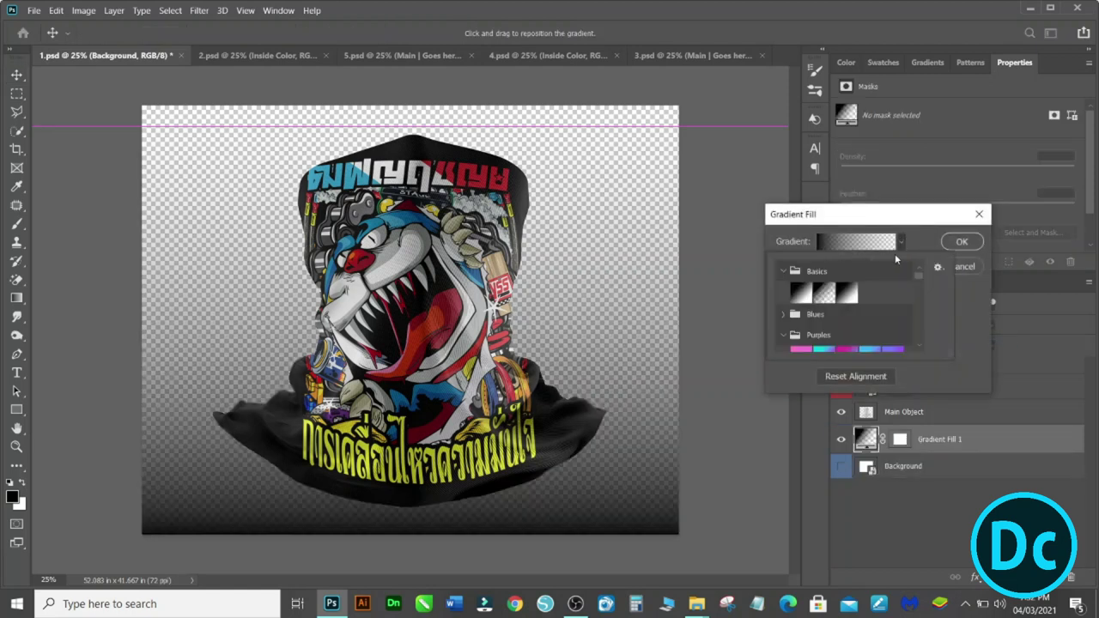
{"action": "scroll", "coordinate": [920, 340], "scroll_direction": "down", "scroll_amount": 1}
{"action": "scroll", "coordinate": [919, 341], "scroll_direction": "down", "scroll_amount": 1}
{"action": "scroll", "coordinate": [920, 341], "scroll_direction": "down", "scroll_amount": 1}
{"action": "scroll", "coordinate": [919, 341], "scroll_direction": "down", "scroll_amount": 1}
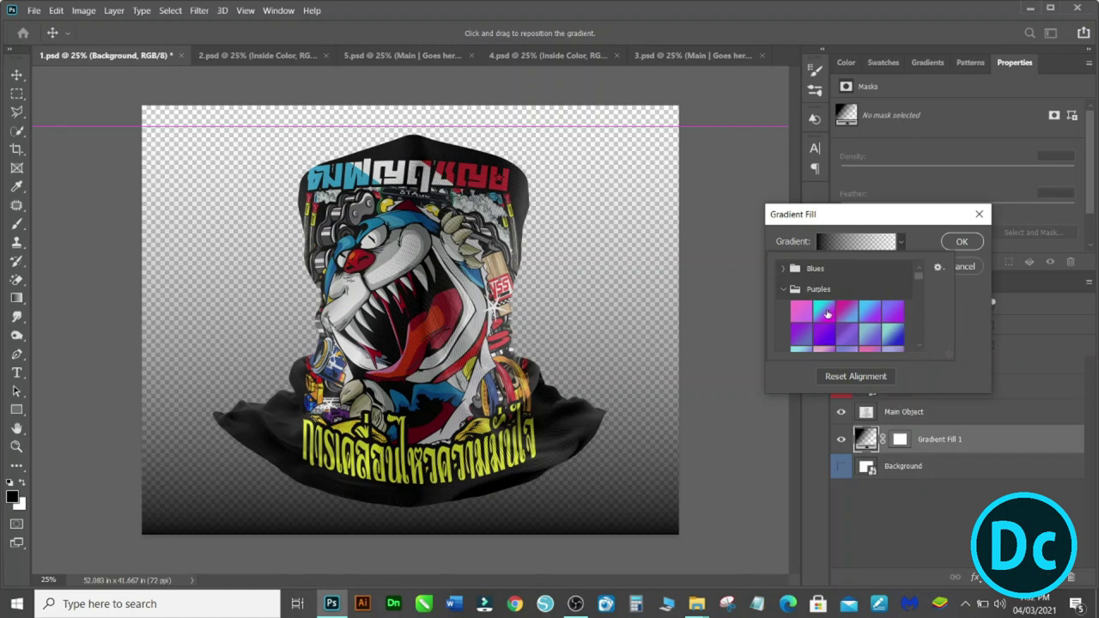
{"action": "left_click", "coordinate": [868, 311]}
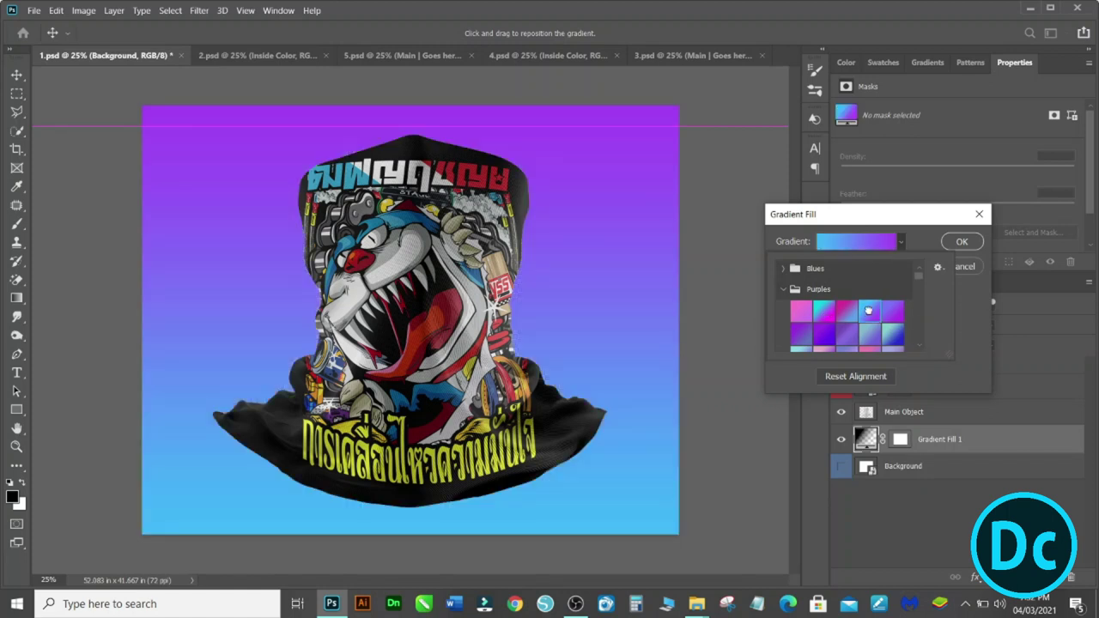
{"action": "left_click", "coordinate": [800, 311]}
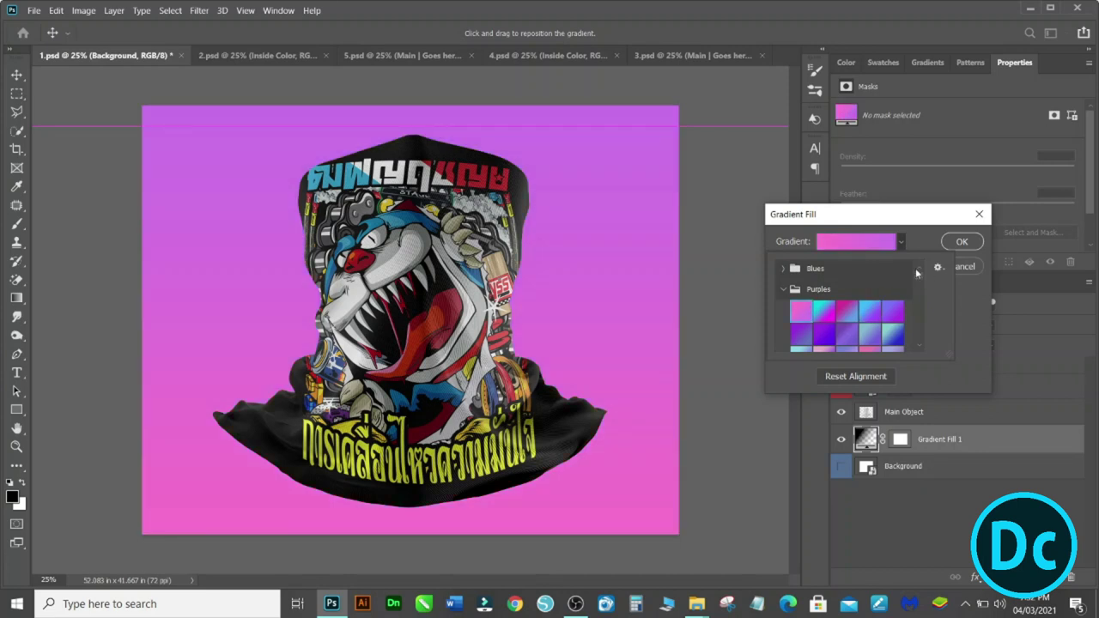
{"action": "scroll", "coordinate": [915, 268], "scroll_direction": "up", "scroll_amount": 3}
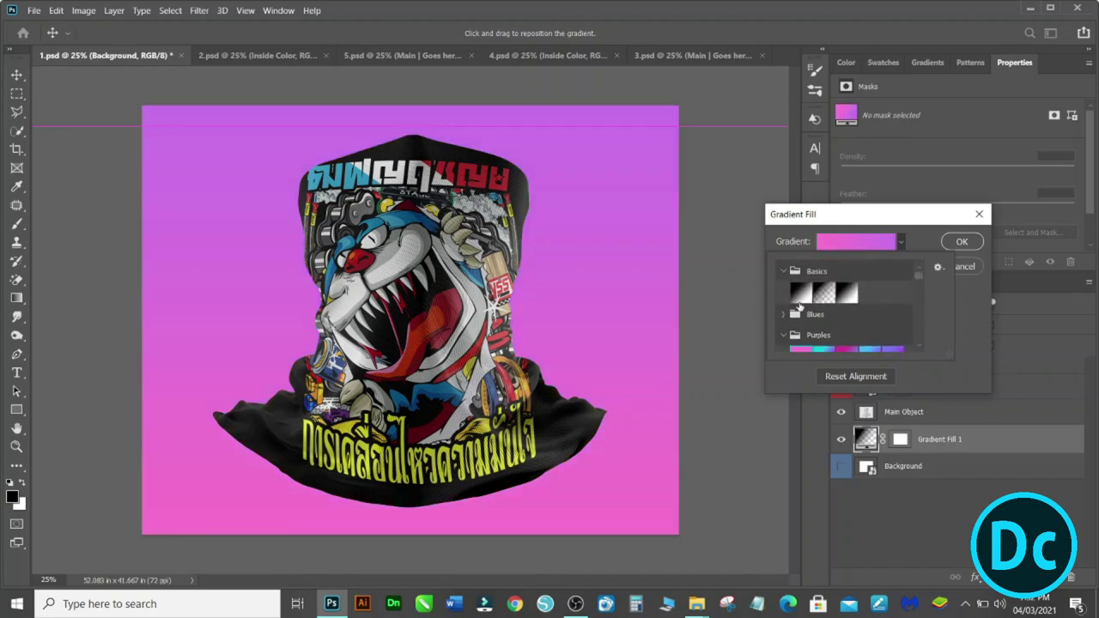
{"action": "left_click", "coordinate": [801, 294]}
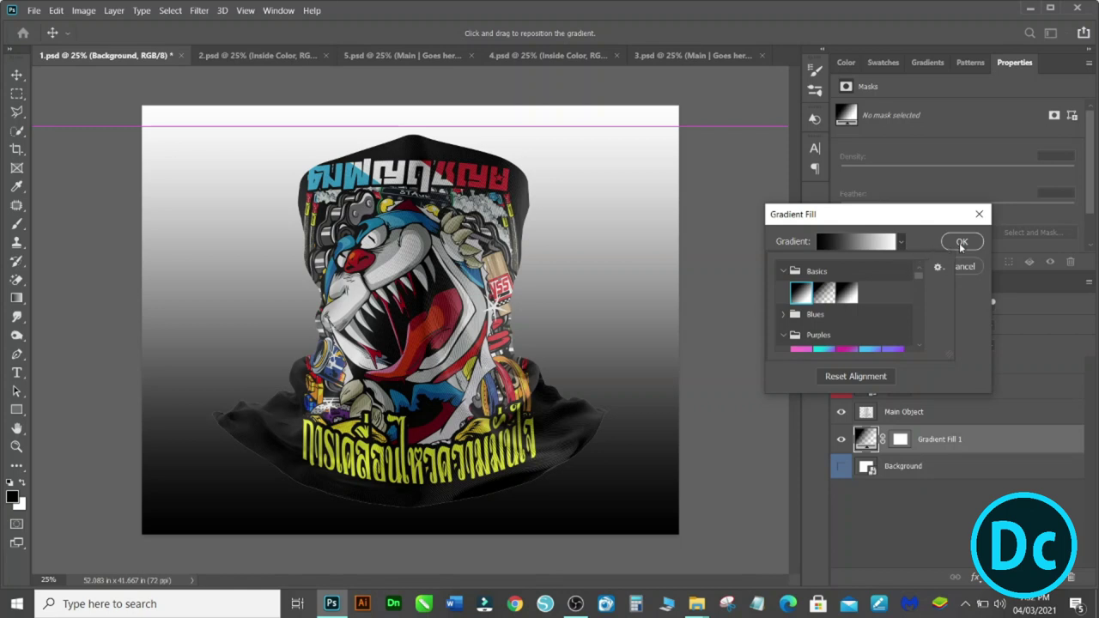
{"action": "left_click", "coordinate": [918, 241]}
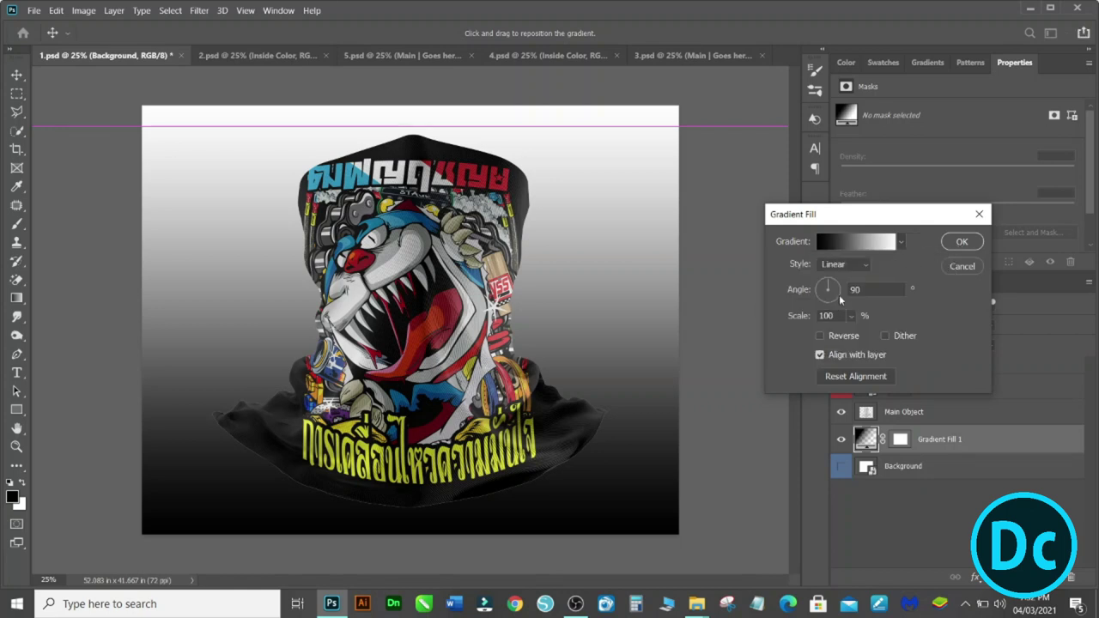
Step: Make the gradient Radial and Reversed at 253% scale, and apply it
{"action": "left_click", "coordinate": [852, 266]}
{"action": "left_click", "coordinate": [845, 281]}
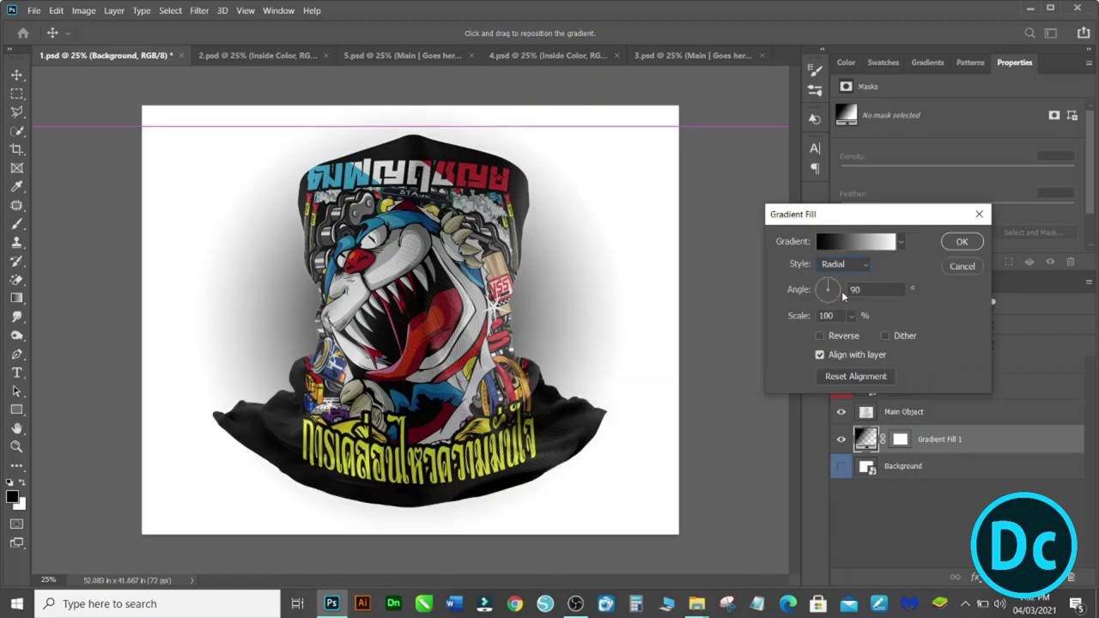
{"action": "left_click", "coordinate": [820, 336]}
{"action": "left_click", "coordinate": [851, 317]}
{"action": "left_click_drag", "start_coordinate": [853, 336], "coordinate": [864, 340]}
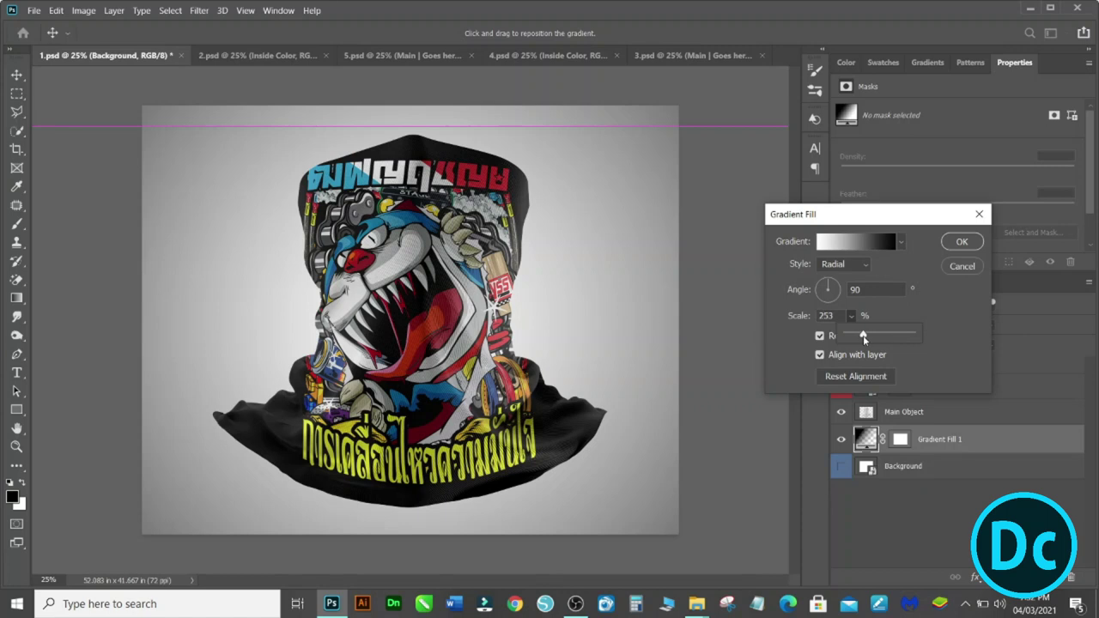
{"action": "left_click", "coordinate": [962, 241]}
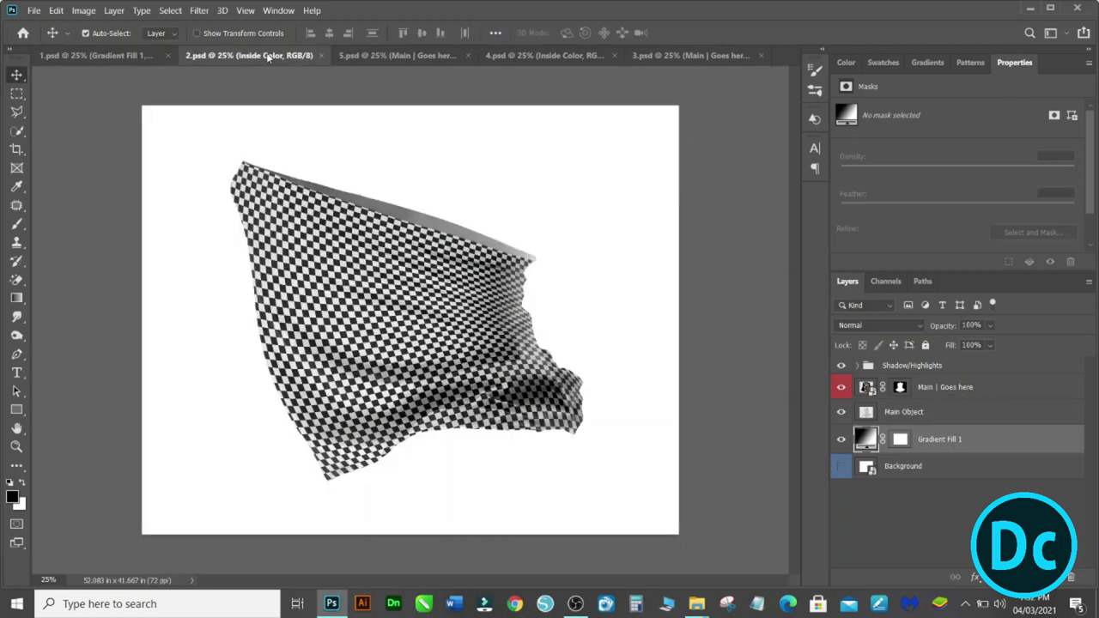
Step: Review the 2.psd, 3.psd, 4.psd and 5.psd mockups in turn
{"action": "left_click", "coordinate": [262, 55]}
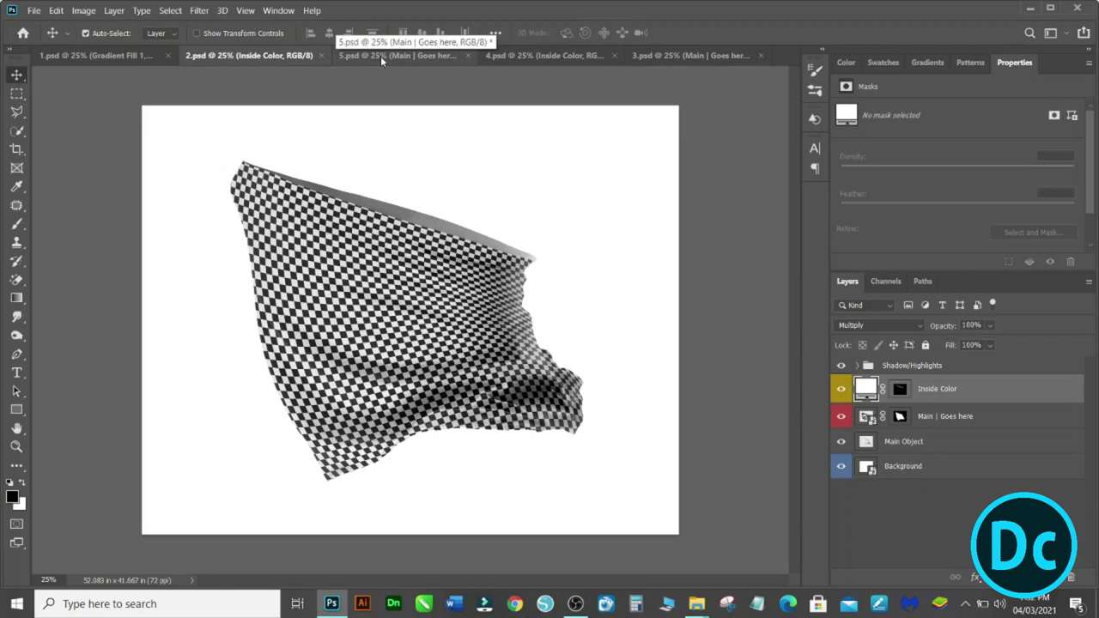
{"action": "left_click", "coordinate": [682, 58]}
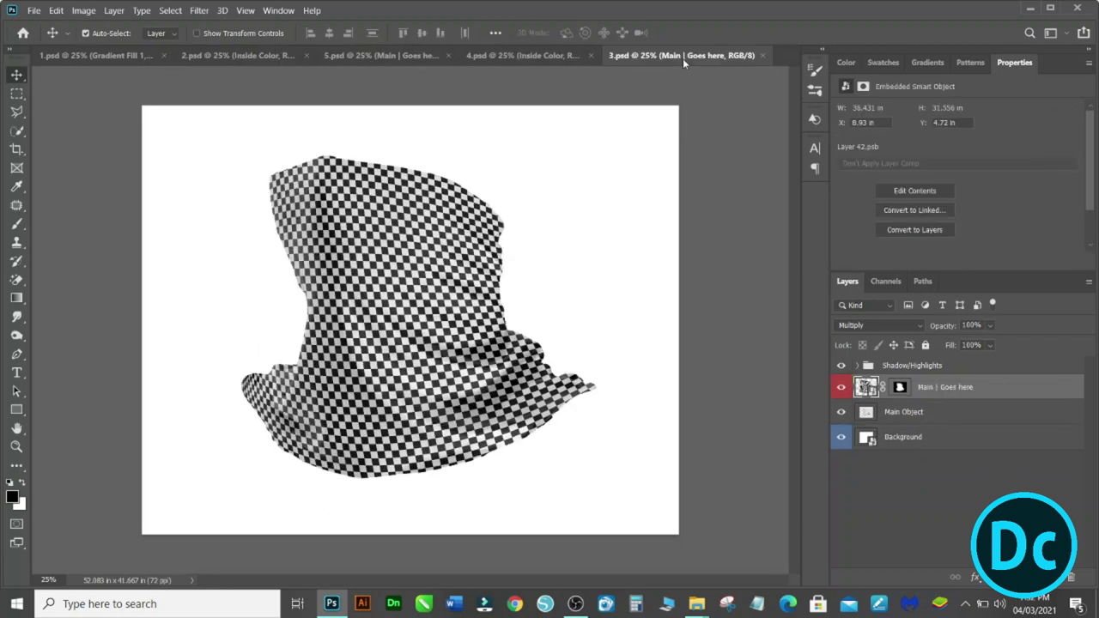
{"action": "left_click", "coordinate": [525, 55]}
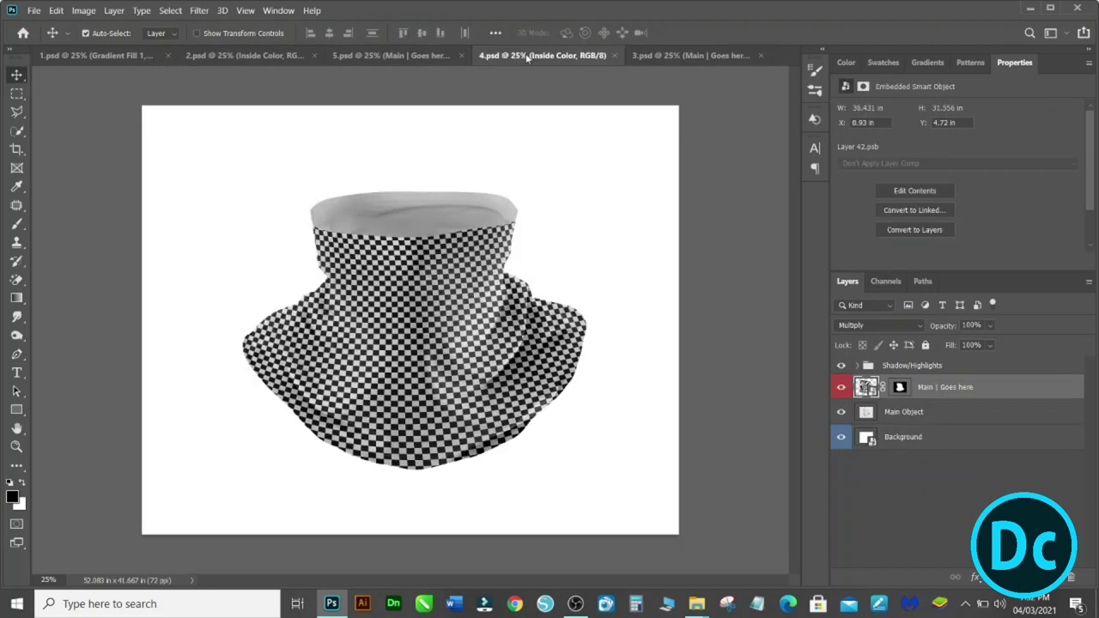
{"action": "left_click", "coordinate": [374, 55]}
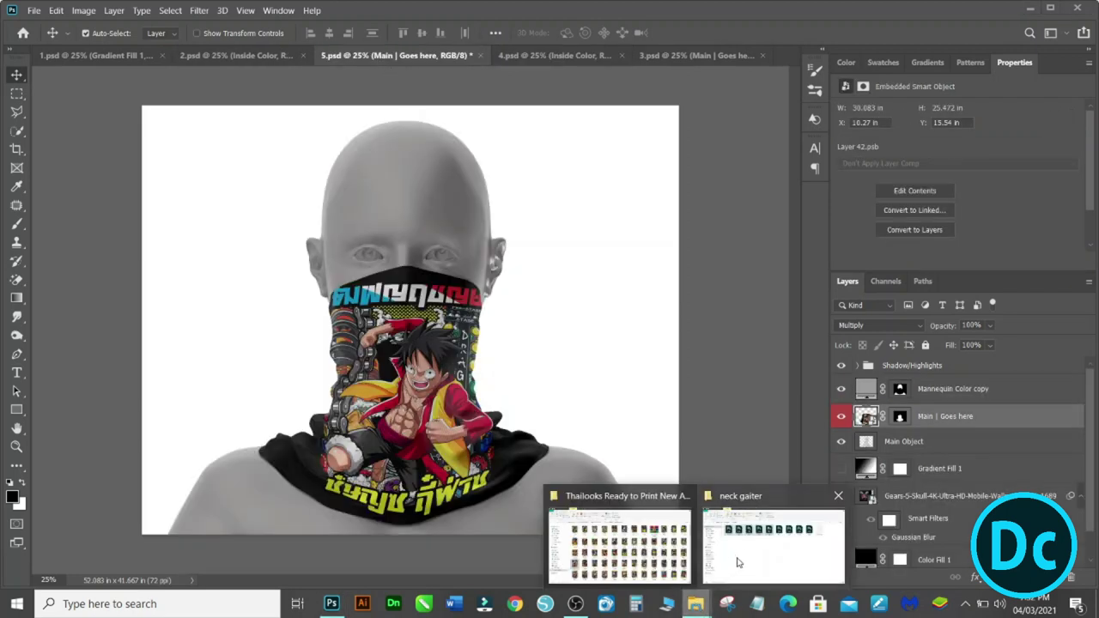
Step: Open mockups 6.psd through 9.psd in Photoshop from the neck gaiter folder
{"action": "mouse_move", "coordinate": [695, 603]}
{"action": "left_click", "coordinate": [773, 536]}
{"action": "left_click_drag", "start_coordinate": [585, 232], "coordinate": [833, 201]}
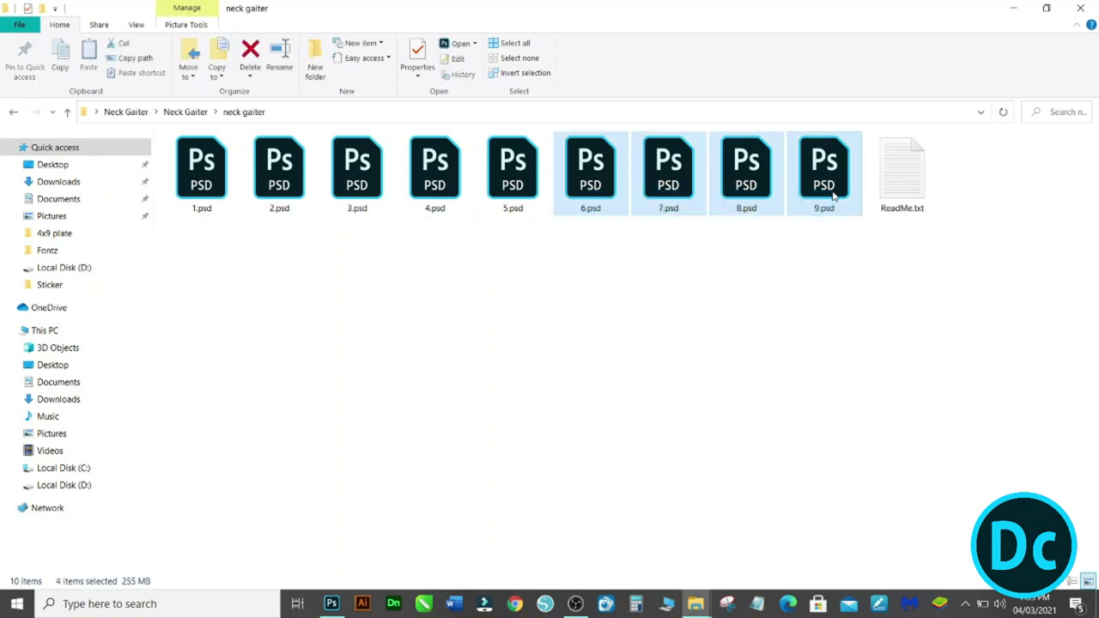
{"action": "right_click", "coordinate": [604, 194]}
{"action": "left_click", "coordinate": [768, 219]}
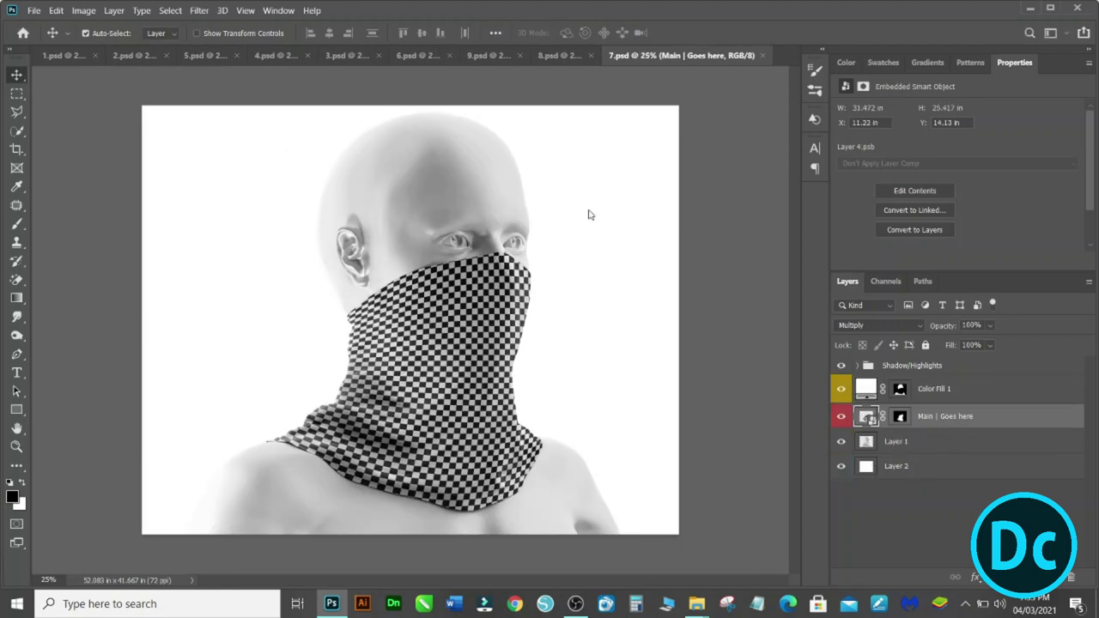
Step: In 9.psd, change the Mannequin Color fill to brown #7e5e46
{"action": "left_click", "coordinate": [554, 56]}
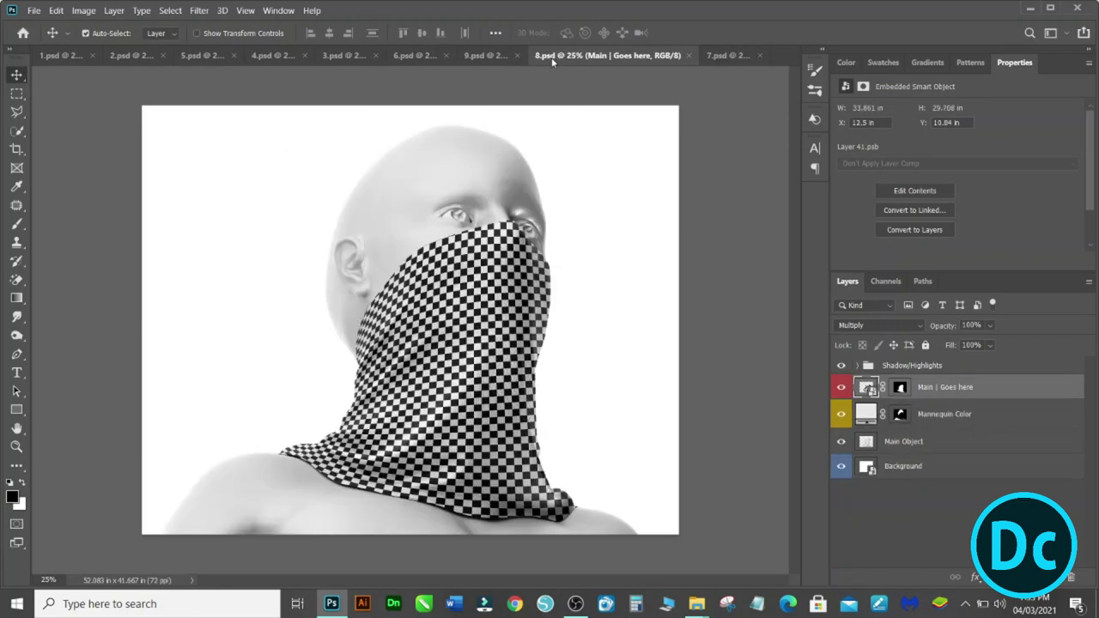
{"action": "left_click", "coordinate": [479, 56]}
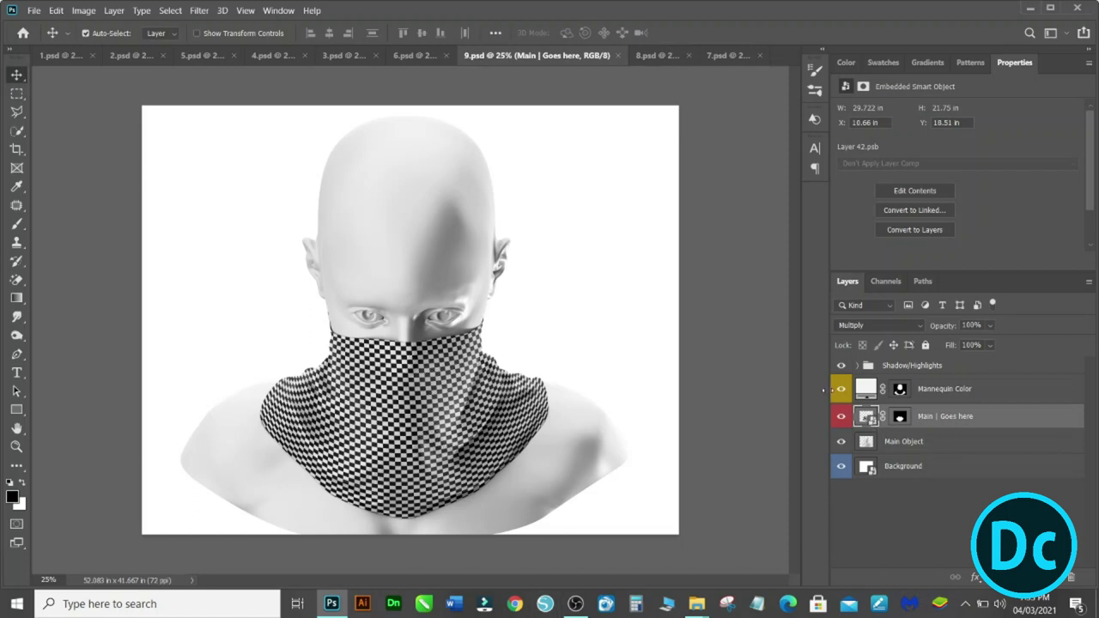
{"action": "double_click", "coordinate": [866, 388]}
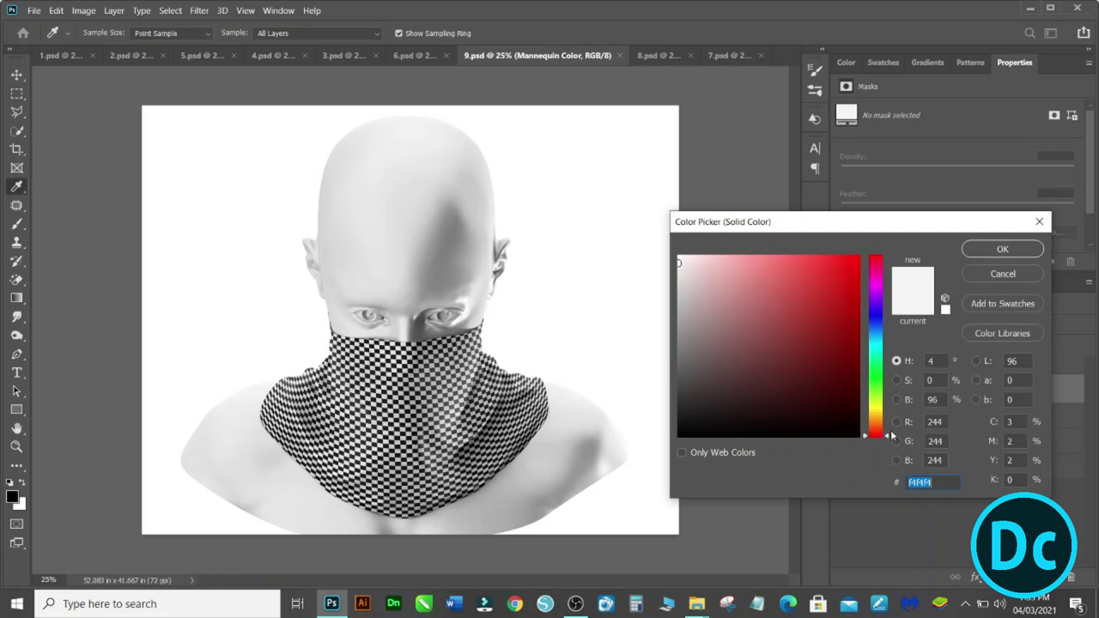
{"action": "left_click_drag", "start_coordinate": [891, 436], "coordinate": [894, 426]}
{"action": "left_click_drag", "start_coordinate": [744, 386], "coordinate": [746, 366]}
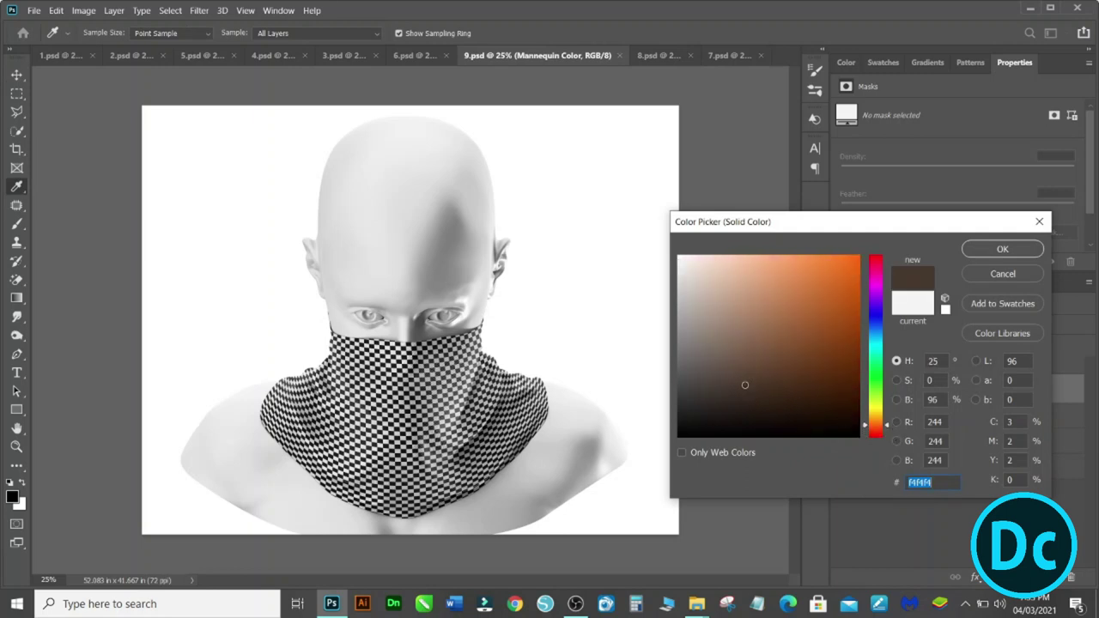
{"action": "left_click", "coordinate": [760, 340]}
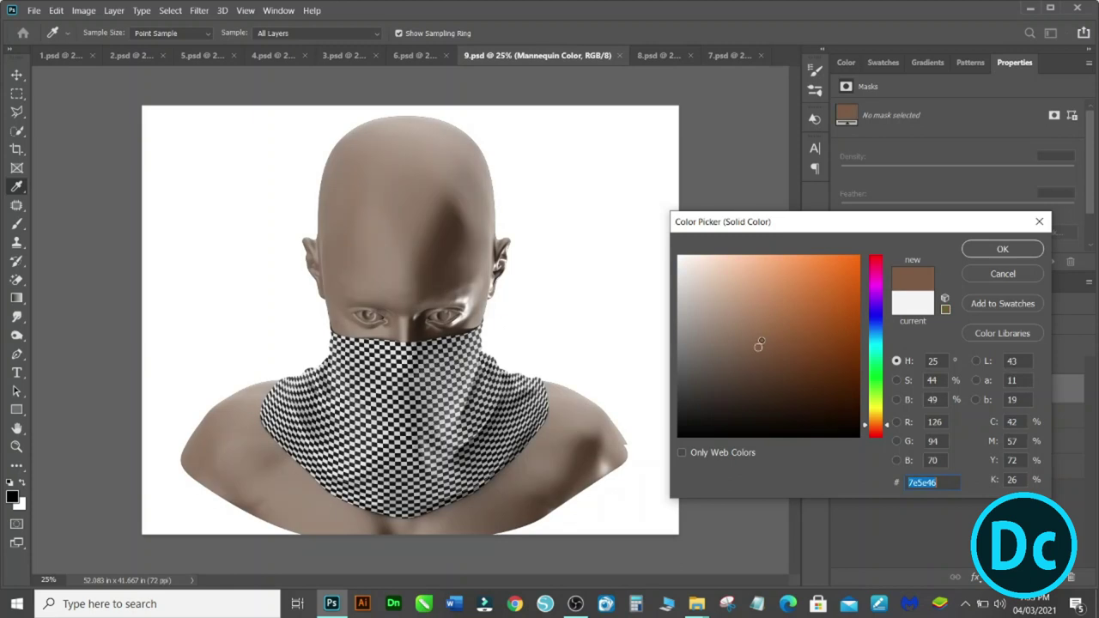
{"action": "left_click", "coordinate": [986, 251]}
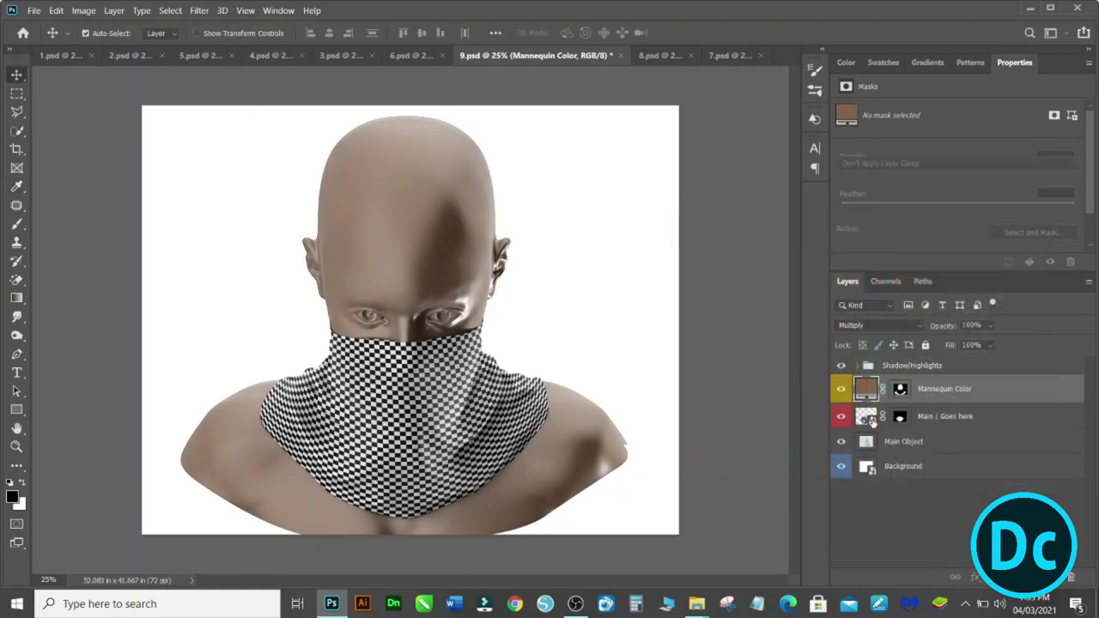
{"action": "double_click", "coordinate": [867, 416]}
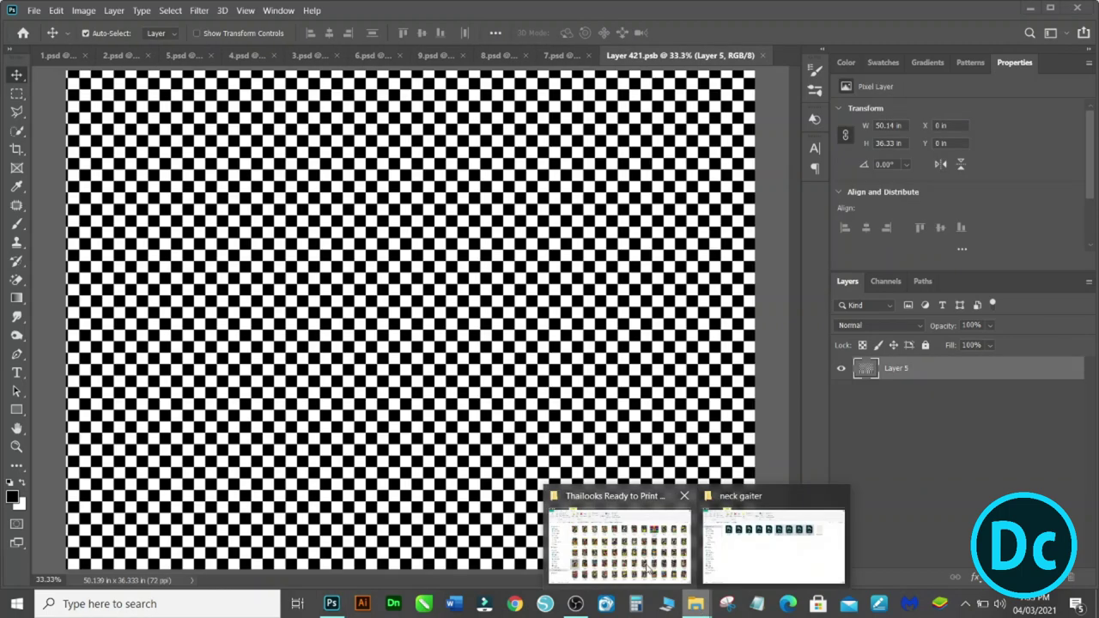
Step: Place design 91.png into the smart object and enlarge it to fill the print area
{"action": "left_click", "coordinate": [645, 558]}
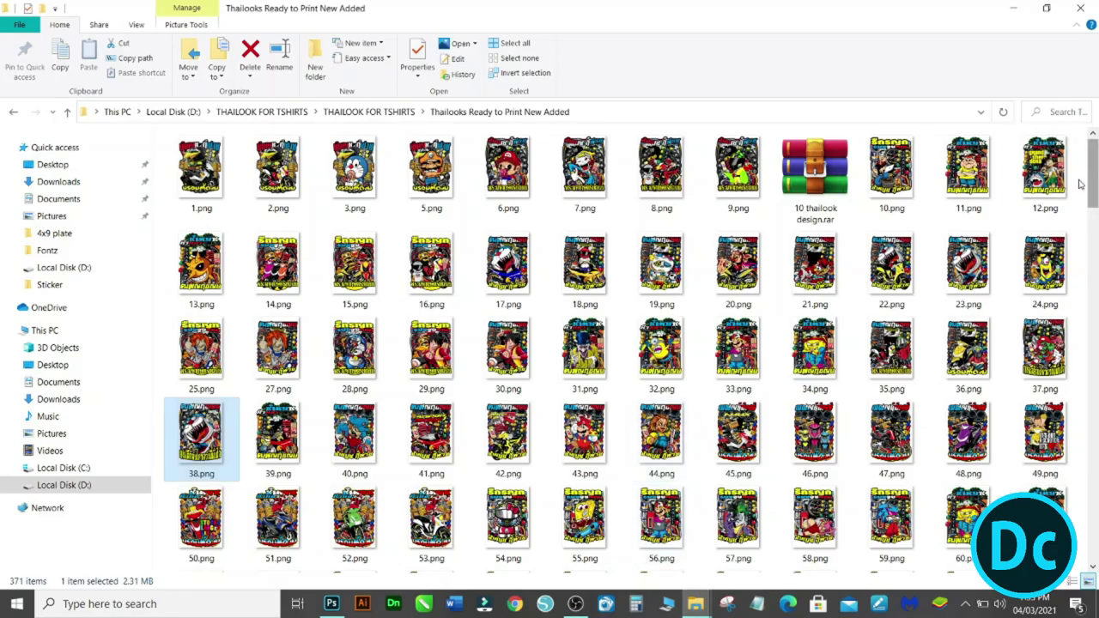
{"action": "left_click_drag", "start_coordinate": [1093, 184], "coordinate": [1094, 221]}
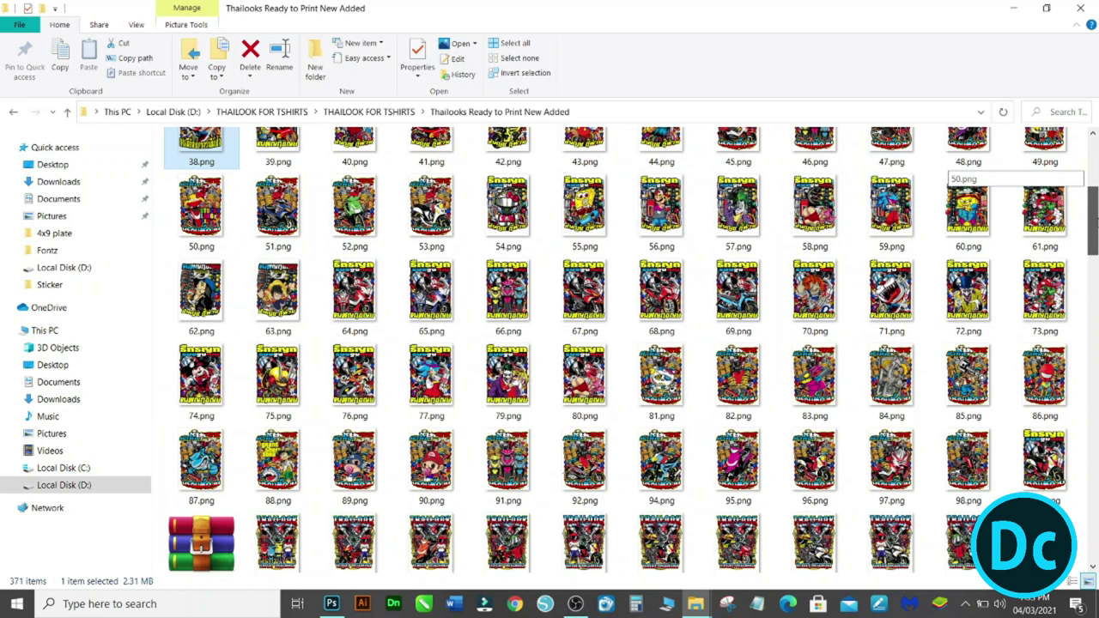
{"action": "left_click", "coordinate": [510, 479]}
{"action": "mouse_move", "coordinate": [511, 479]}
{"action": "left_mouse_down"}
{"action": "mouse_move", "coordinate": [393, 509]}
{"action": "mouse_move", "coordinate": [583, 350]}
{"action": "left_mouse_up"}
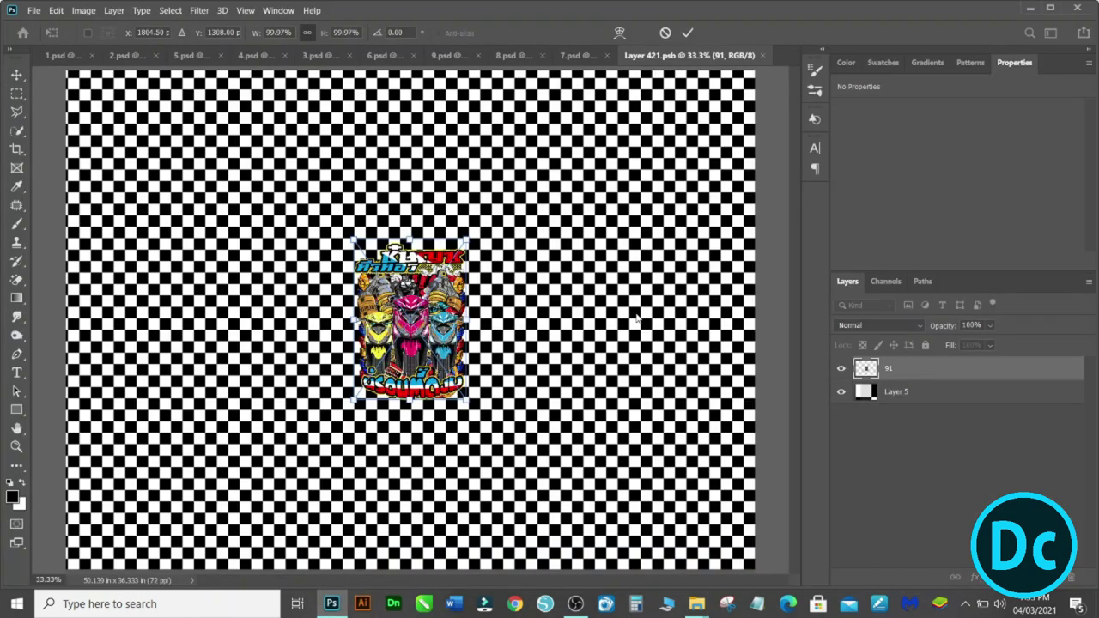
{"action": "key", "text": "ctrl+minus"}
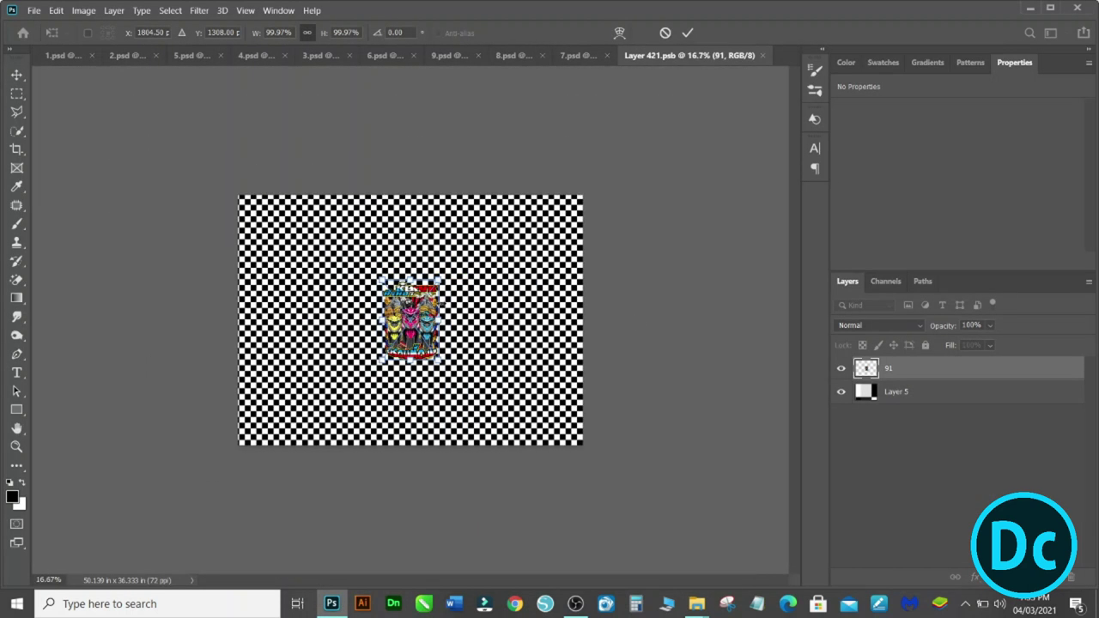
{"action": "mouse_move", "coordinate": [439, 280]}
{"action": "left_mouse_down"}
{"action": "mouse_move", "coordinate": [506, 199]}
{"action": "mouse_move", "coordinate": [506, 209]}
{"action": "left_mouse_up"}
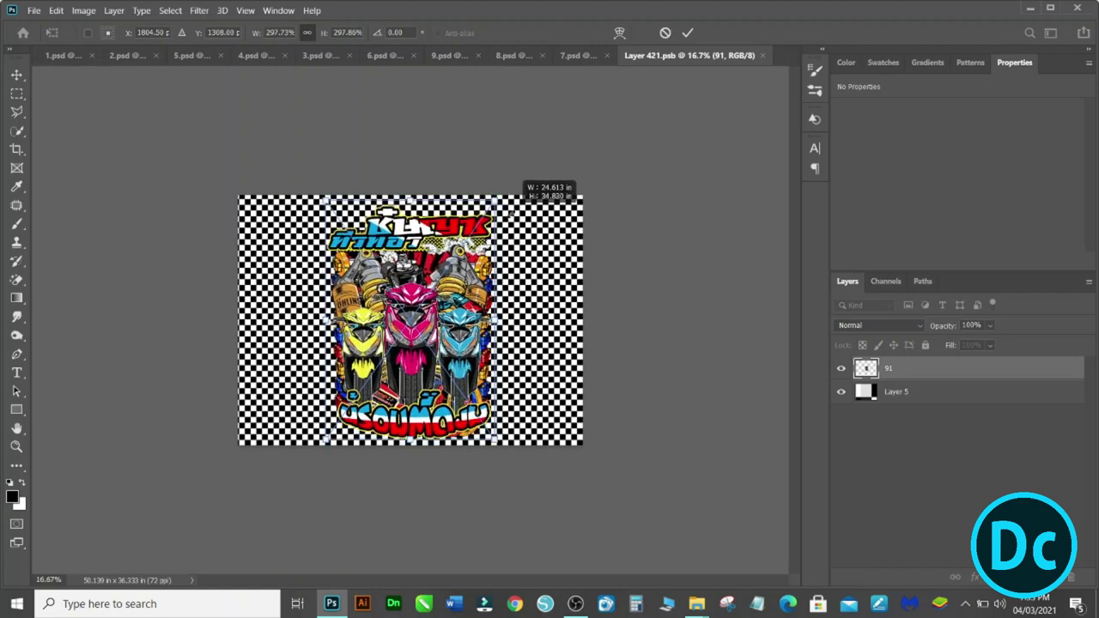
{"action": "left_click", "coordinate": [687, 32]}
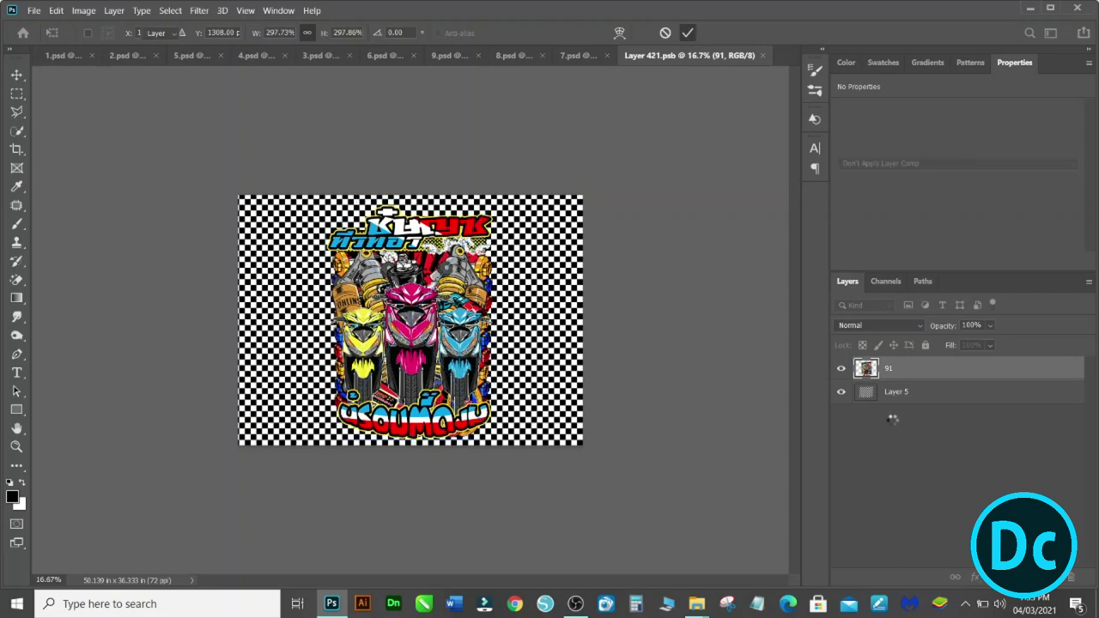
Step: Fill Layer 5 with black, then save and close the smart object
{"action": "left_click", "coordinate": [897, 393]}
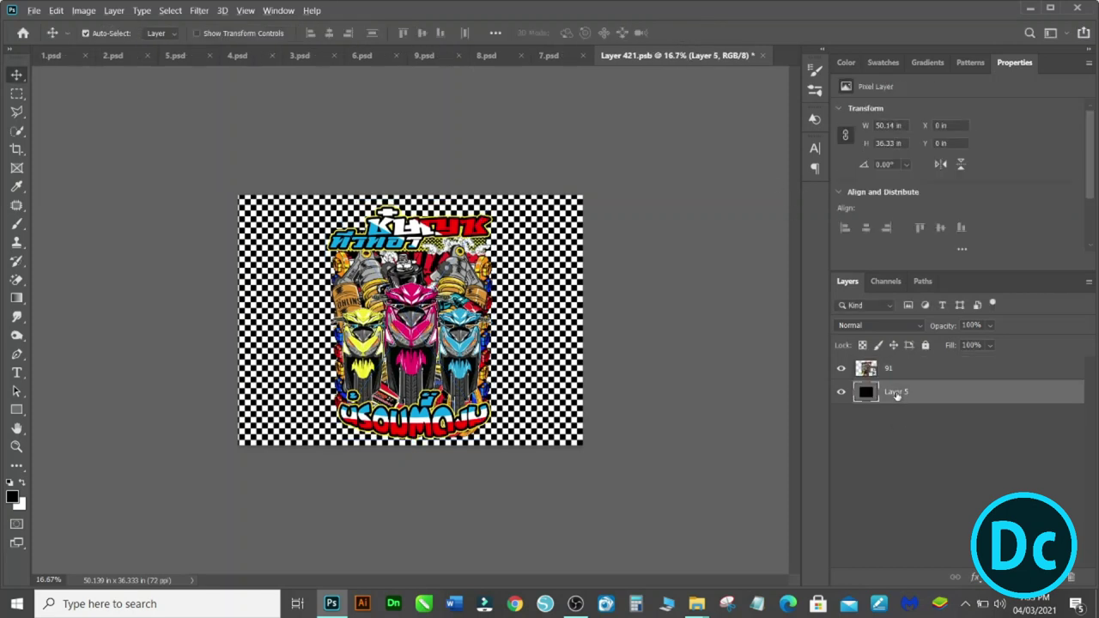
{"action": "key", "text": "alt+BackSpace"}
{"action": "left_click", "coordinate": [762, 55]}
{"action": "left_click", "coordinate": [520, 239]}
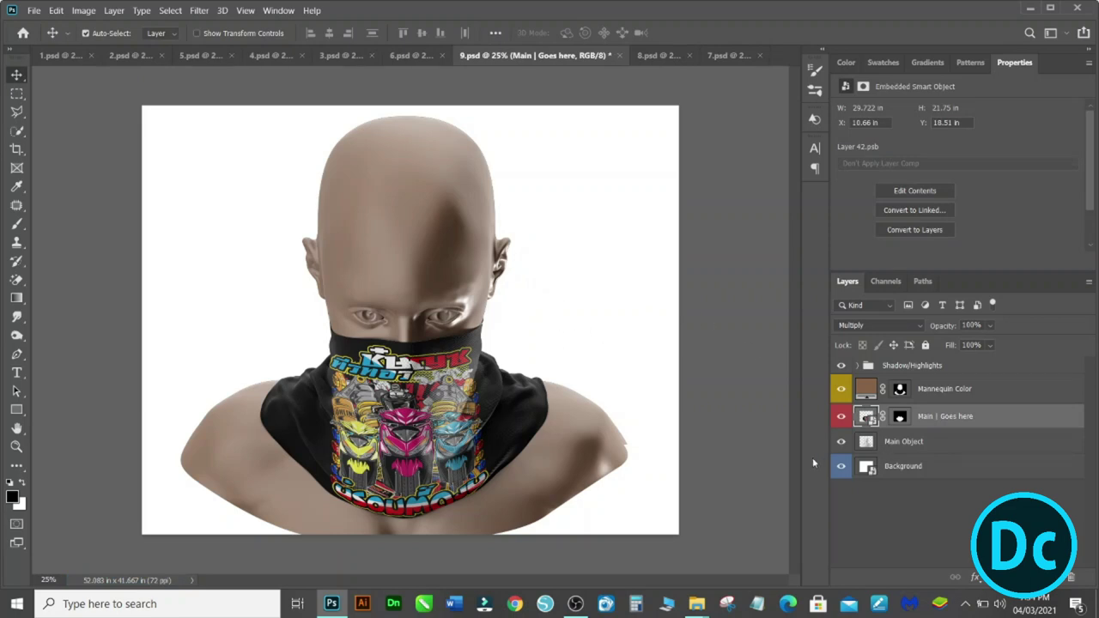
Step: Check the 8.psd and 7.psd mockups, ending on 5.psd
{"action": "left_click", "coordinate": [840, 467]}
{"action": "left_click", "coordinate": [664, 55]}
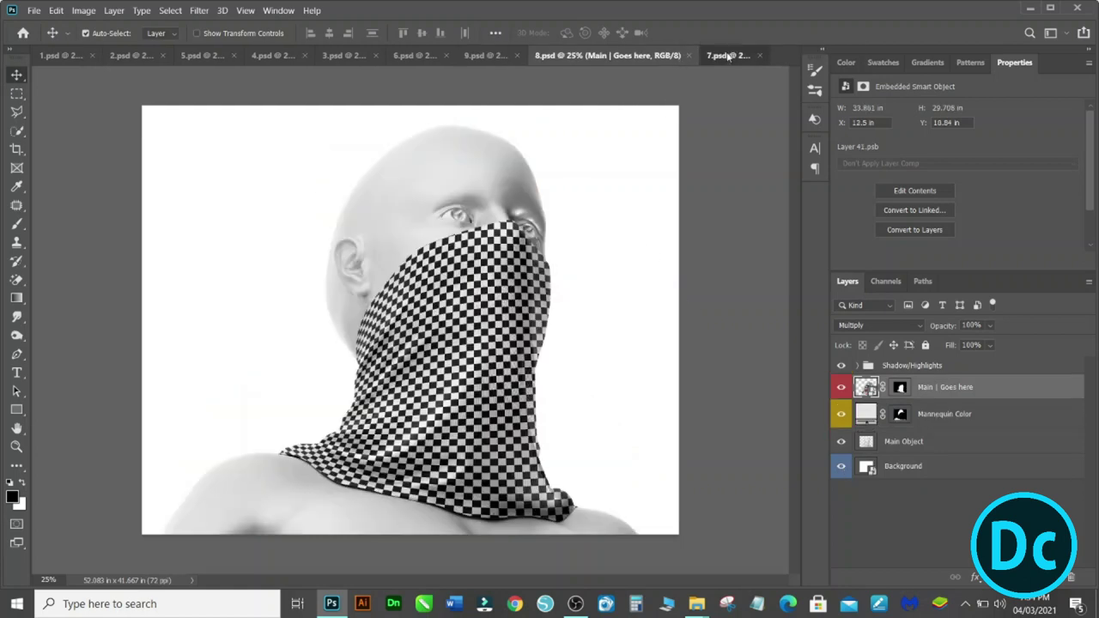
{"action": "left_click", "coordinate": [728, 56]}
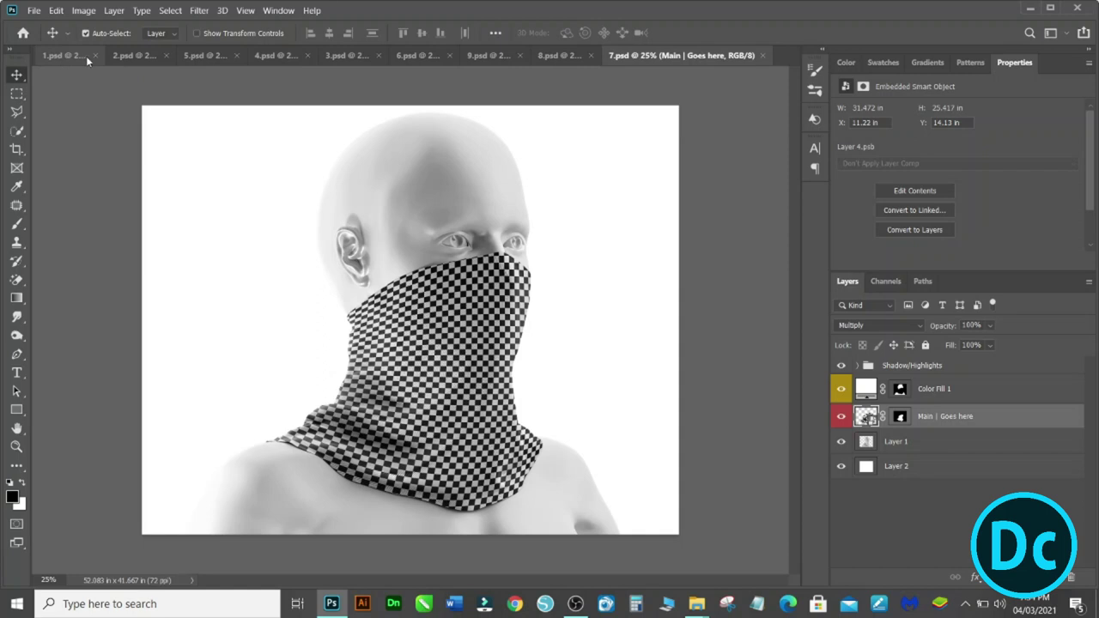
{"action": "left_click", "coordinate": [197, 56]}
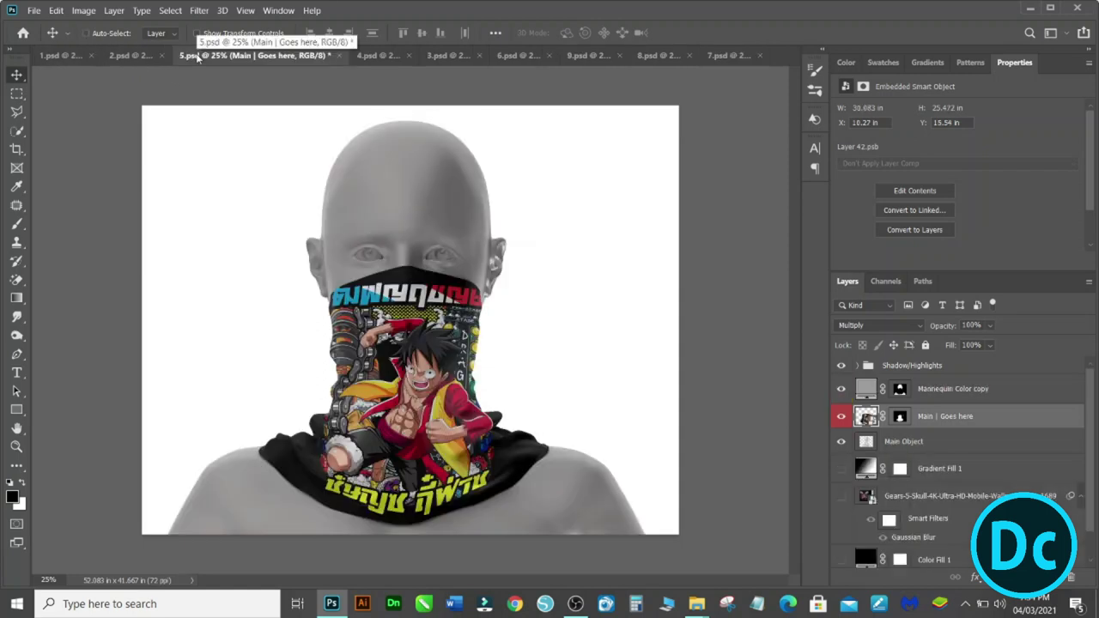
Step: Zoom in to inspect the Luffy design 30 print on 5.psd's gaiter, then zoom back out
{"action": "key", "text": "ctrl+plus"}
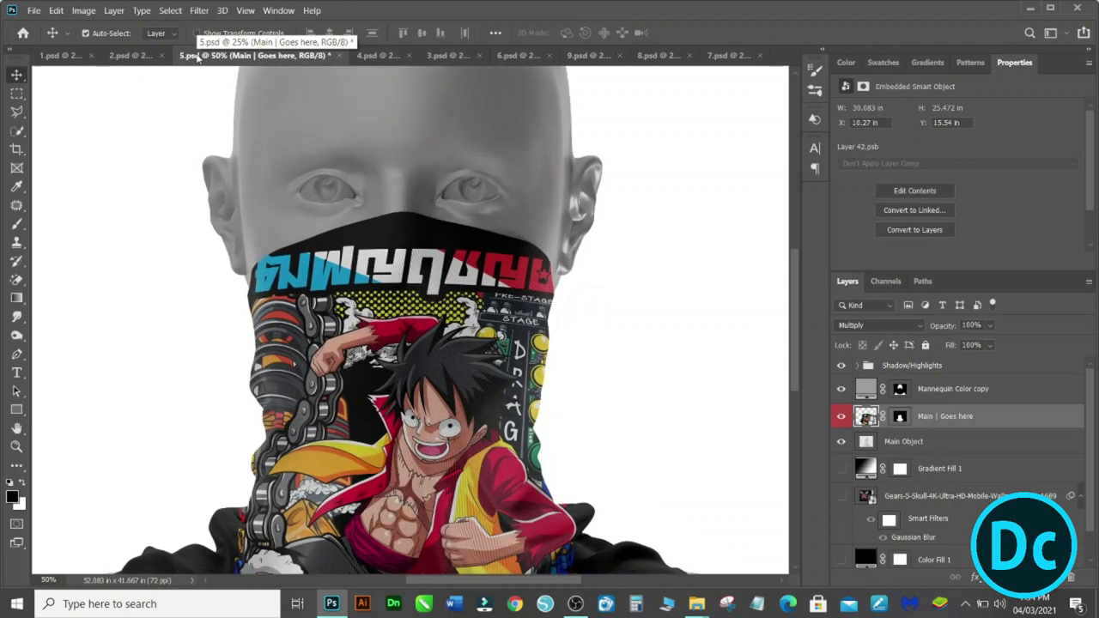
{"action": "left_click_drag", "start_coordinate": [794, 266], "coordinate": [794, 303]}
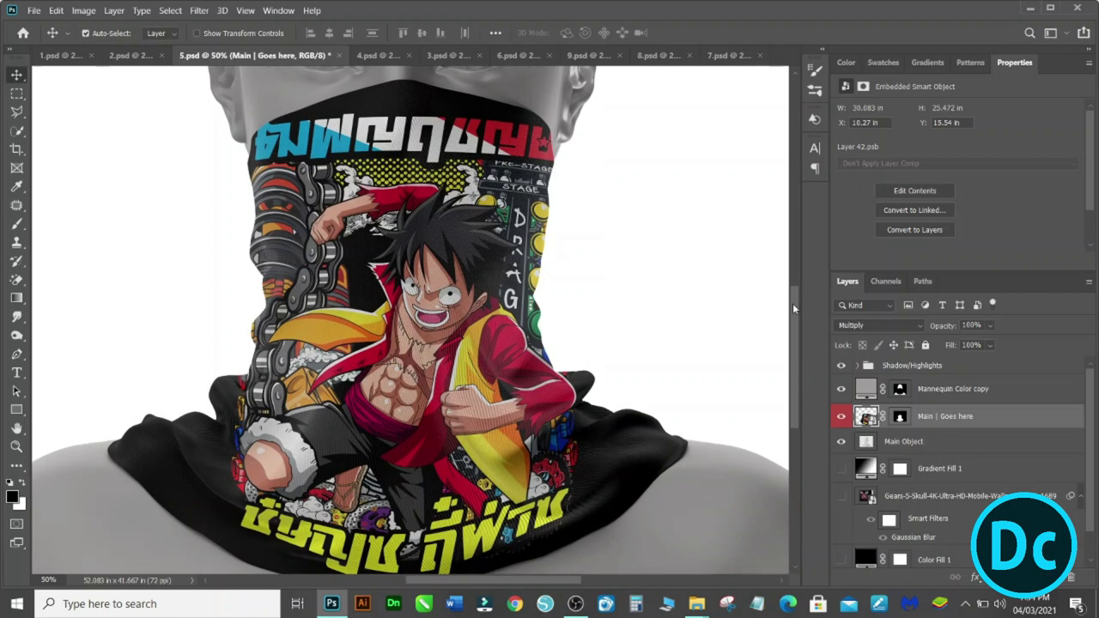
{"action": "key", "text": "ctrl+t"}
{"action": "left_click_drag", "start_coordinate": [787, 306], "coordinate": [785, 311]}
{"action": "key", "text": "ctrl+plus"}
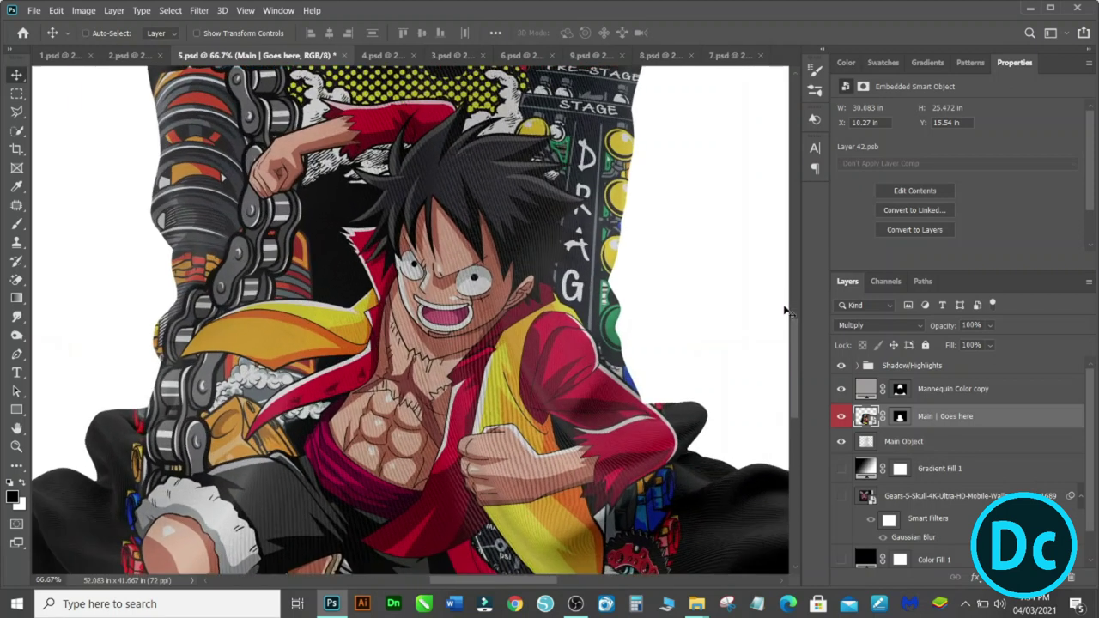
{"action": "key", "text": "ctrl+plus"}
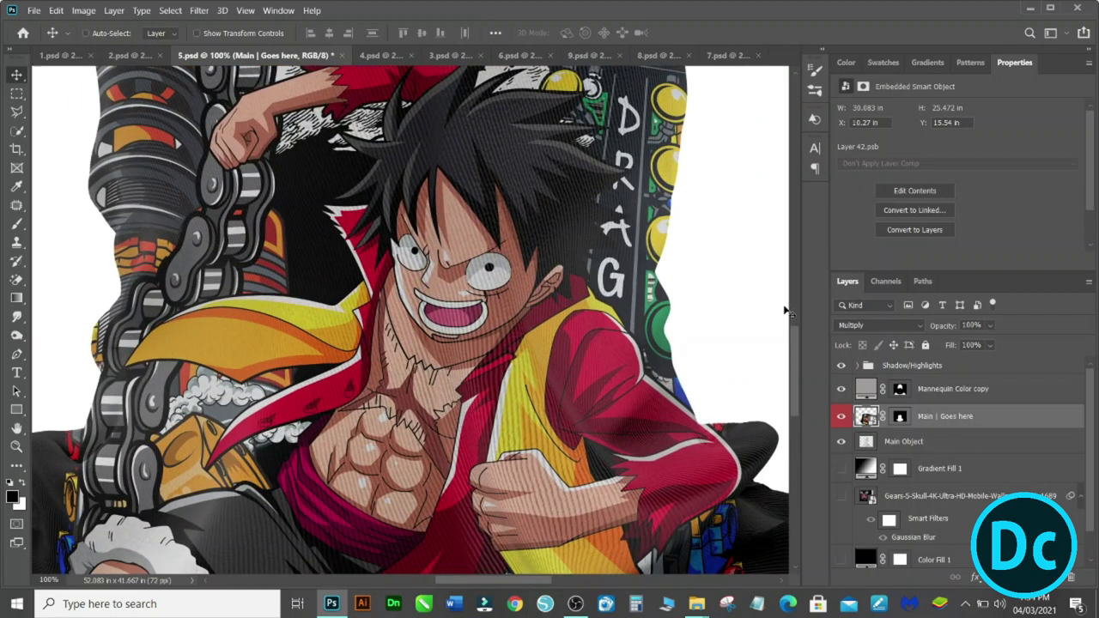
{"action": "key", "text": "ctrl+plus"}
{"action": "key", "text": "ctrl+minus"}
{"action": "key", "text": "ctrl+minus"}
{"action": "key", "text": "ctrl+minus"}
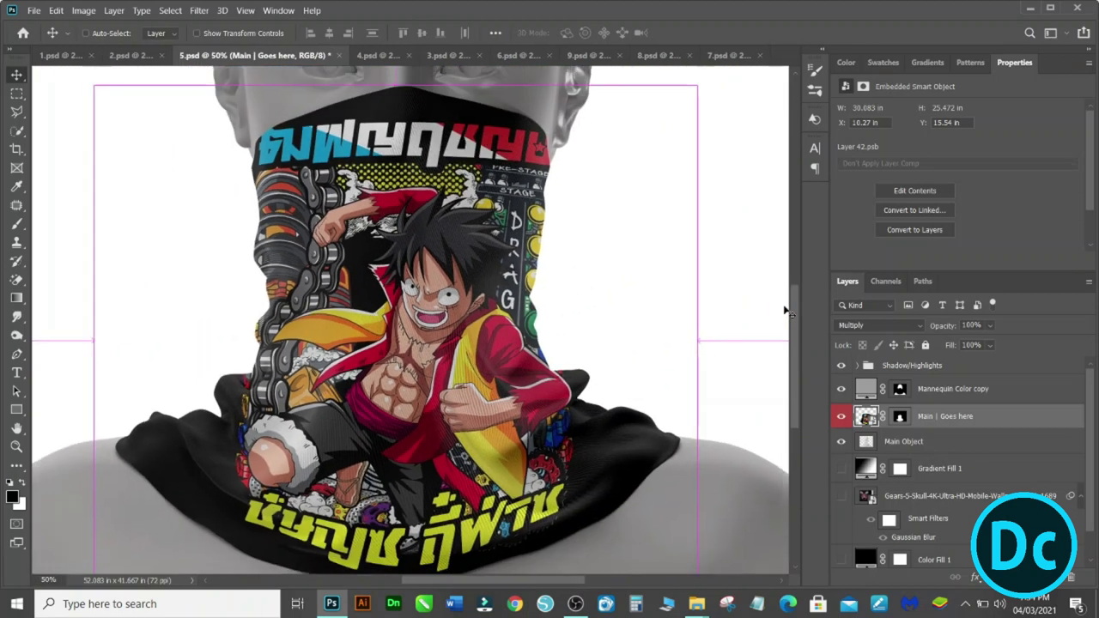
{"action": "key", "text": "ctrl+minus"}
{"action": "key", "text": "ctrl+minus"}
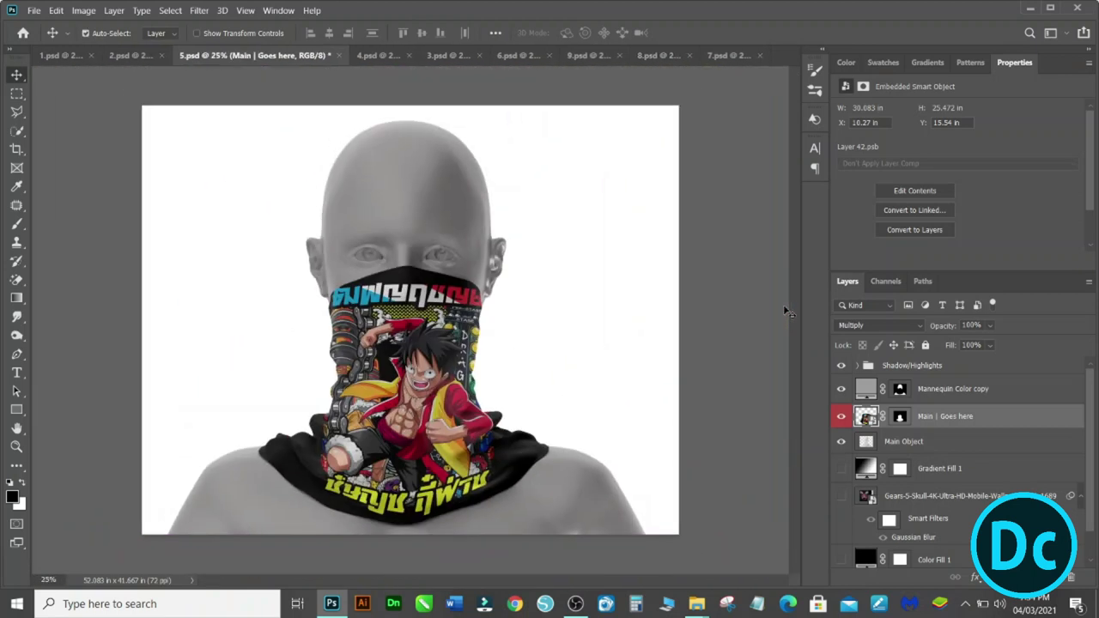